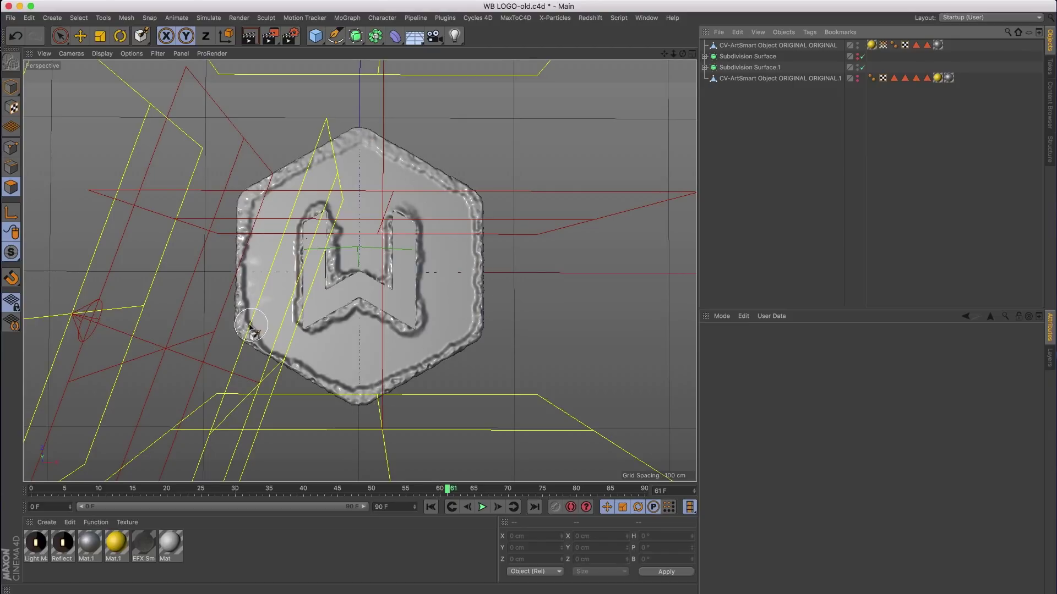
Disable Subdivision Surface.1 and give CV-ArtSmart Object ORIGINAL ORIGINAL.1 a vertex map with 0 % vertex weight
click(862, 67)
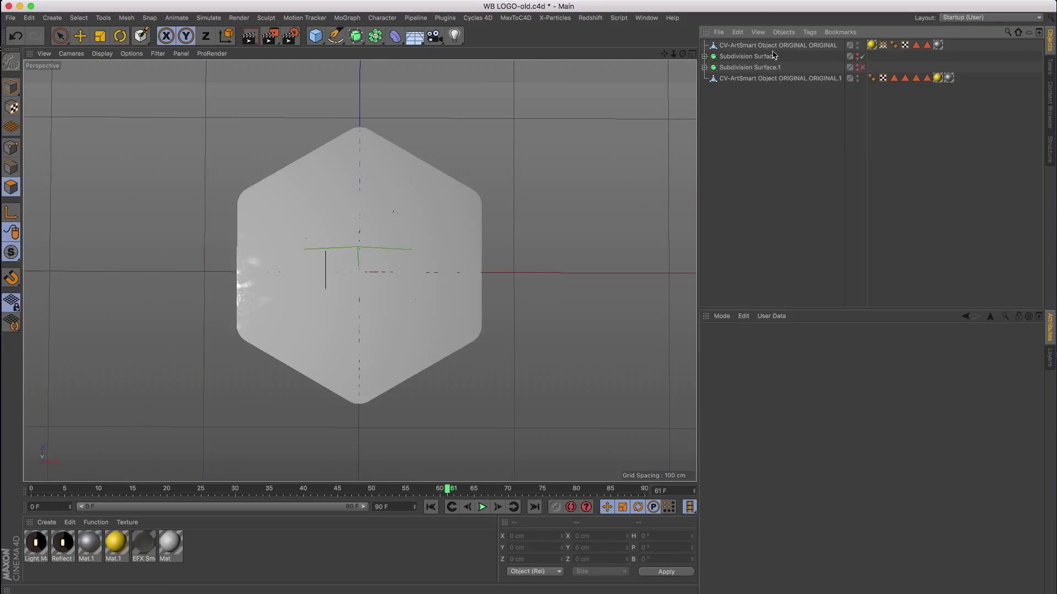
click(742, 78)
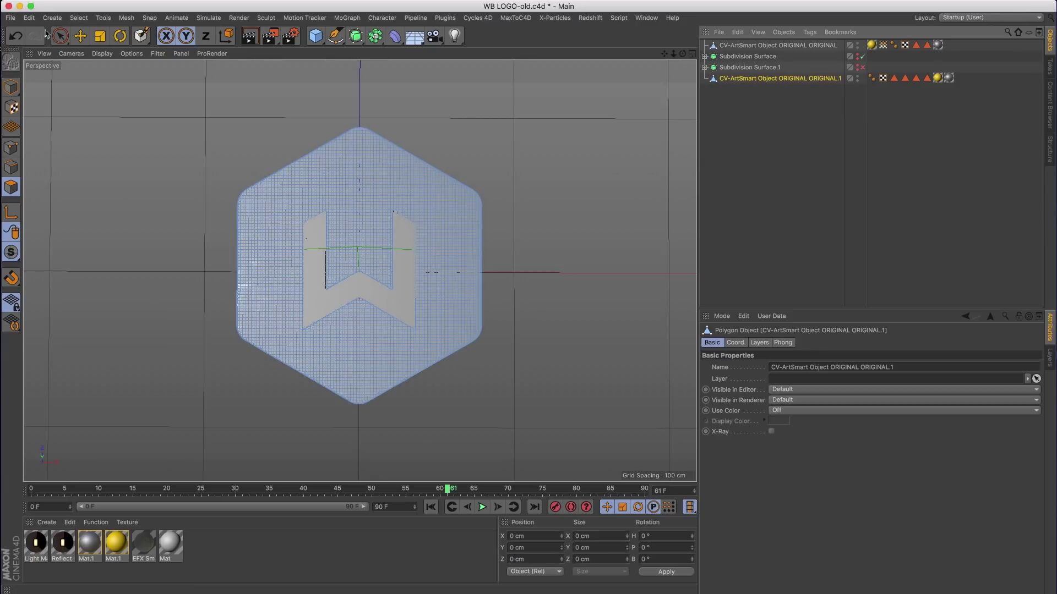
click(79, 18)
click(97, 329)
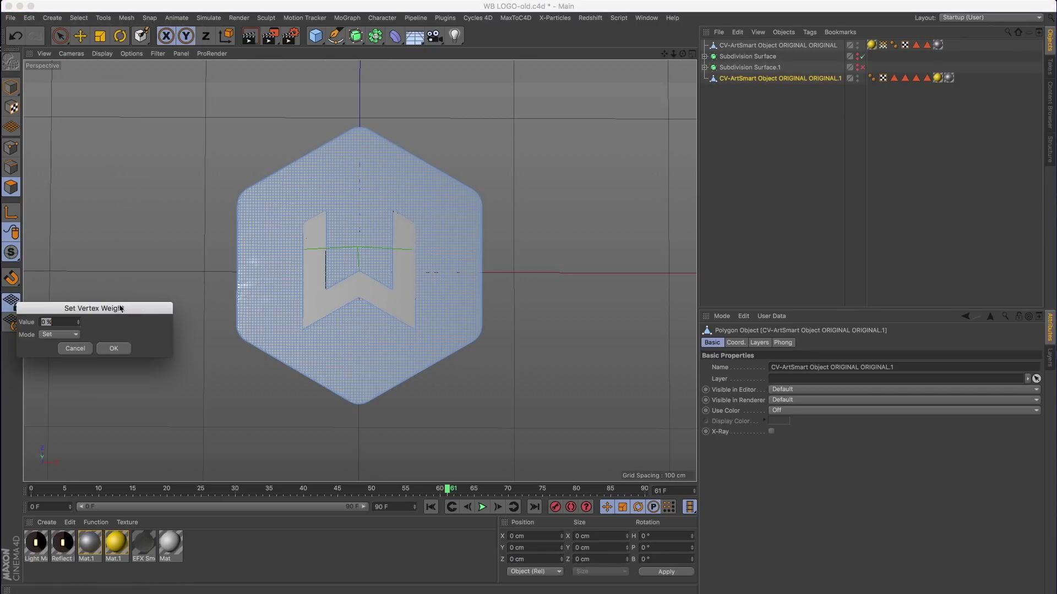
click(125, 351)
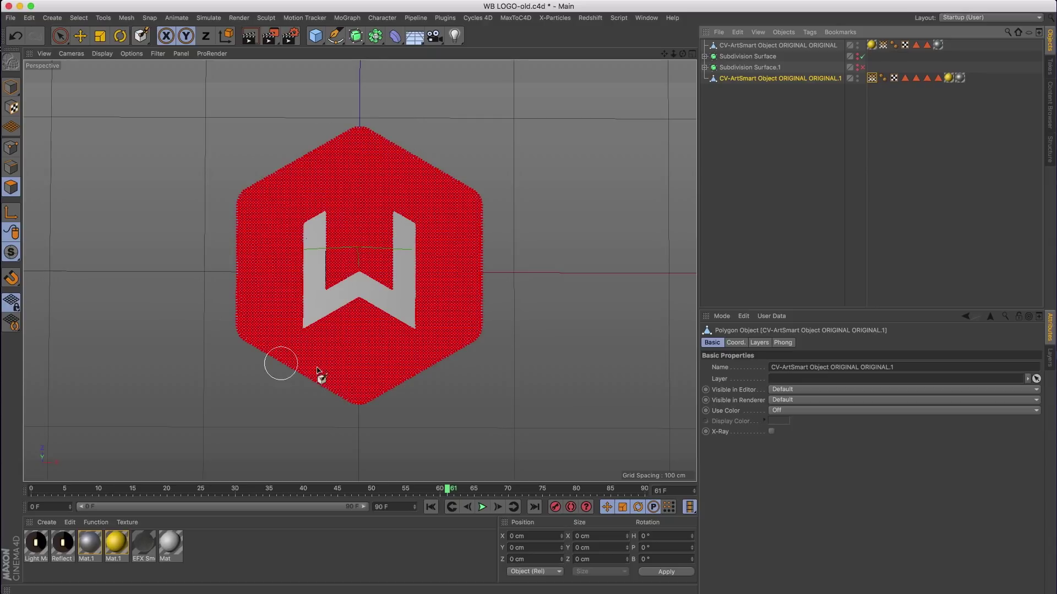
Paint freehand test strokes at 100 % opacity on the hexagon's vertex map with the Paint Tool in Add mode
double_click(872, 78)
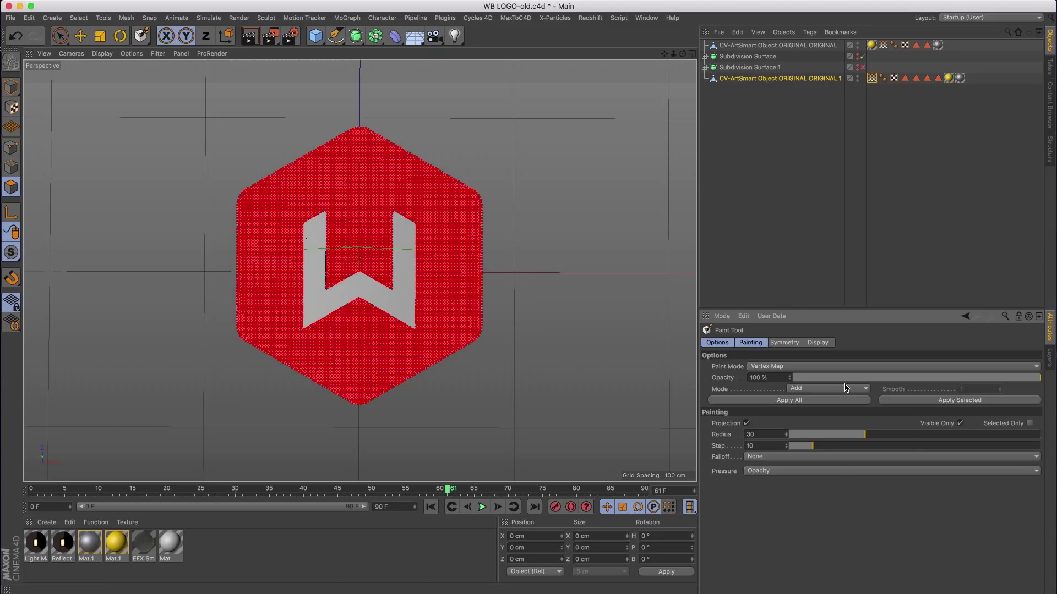
mouse_move(468, 183)
mouse_down()
mouse_move(494, 219)
mouse_move(490, 341)
mouse_move(394, 394)
mouse_move(369, 375)
mouse_move(363, 193)
mouse_up()
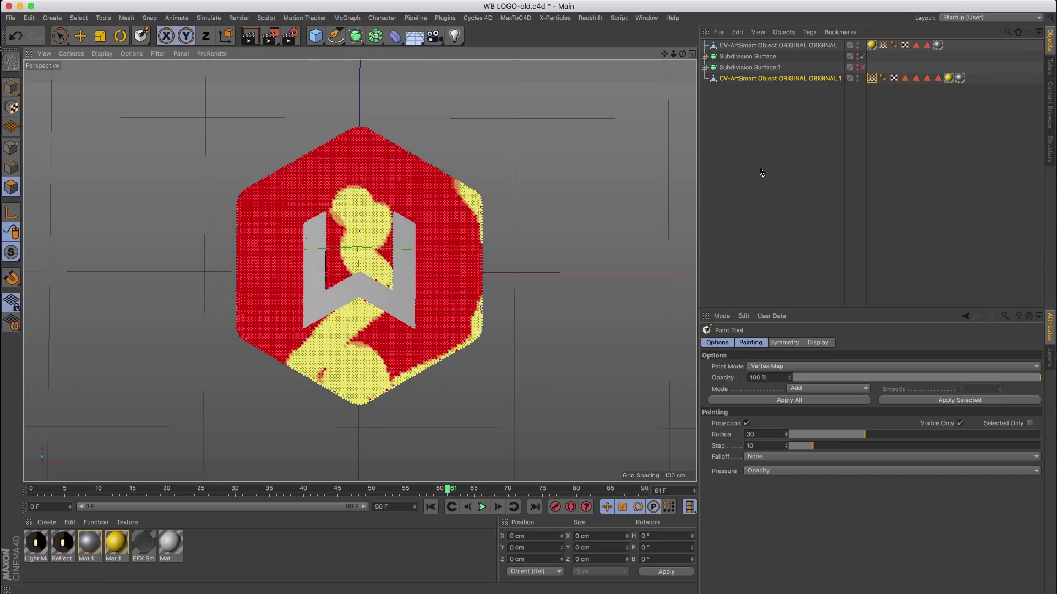
Add a Displacer deformer as a child of CV-ArtSmart Object ORIGINAL ORIGINAL.1 and assign a Noise shader to it
click(779, 78)
click(395, 36)
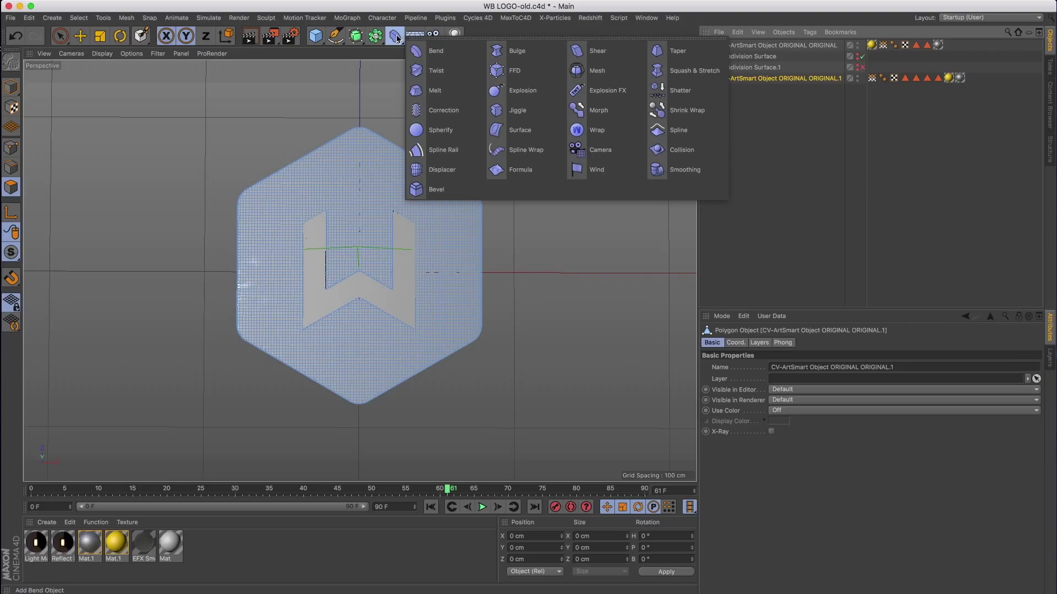
click(437, 176)
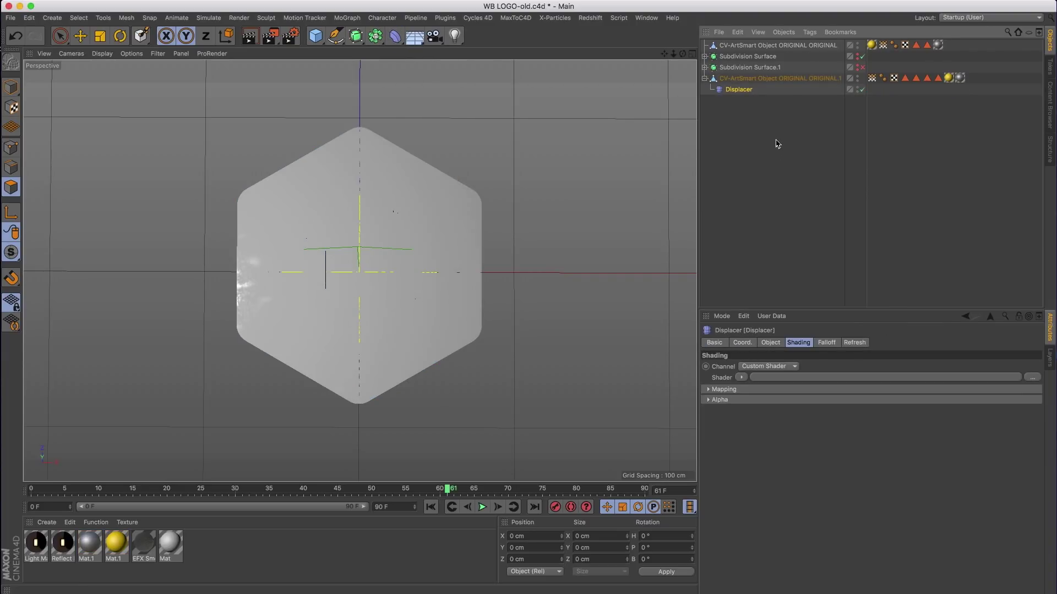
click(741, 377)
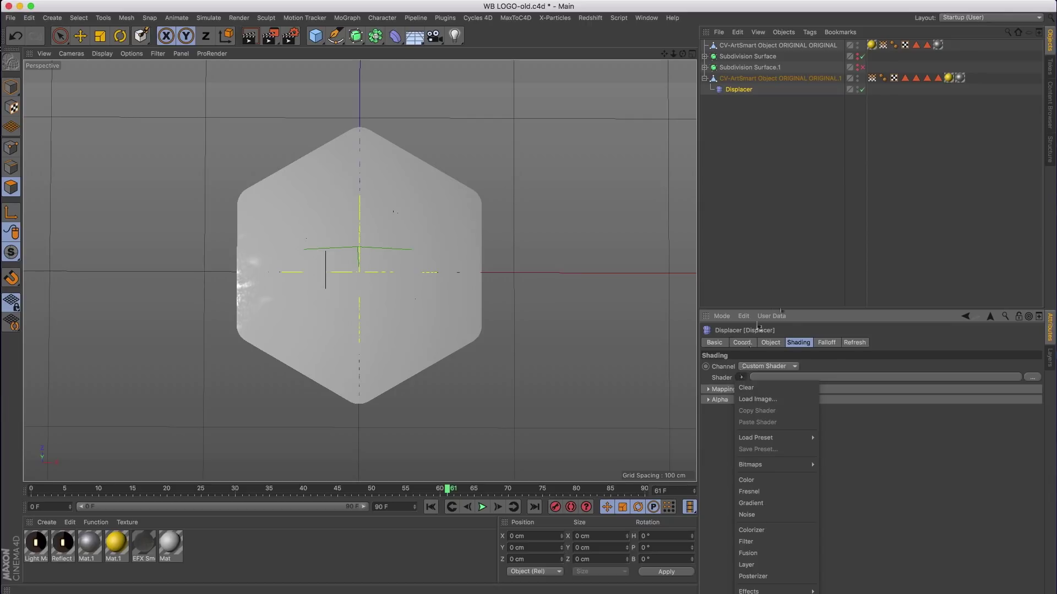
click(776, 522)
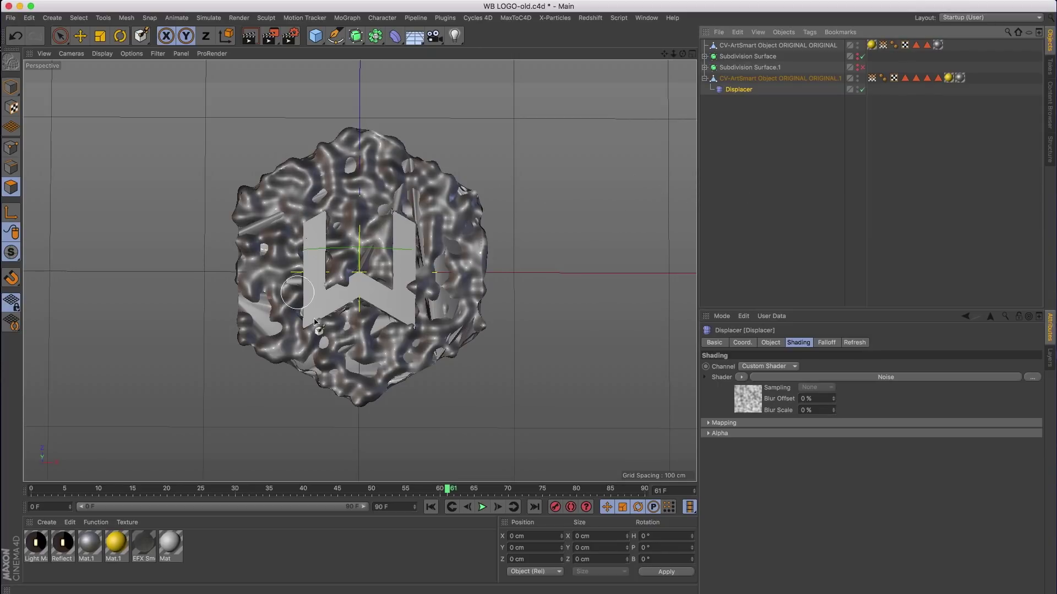
Add a Restriction tag to the Displacer and assign the object's Vertex Map as its restriction
click(810, 32)
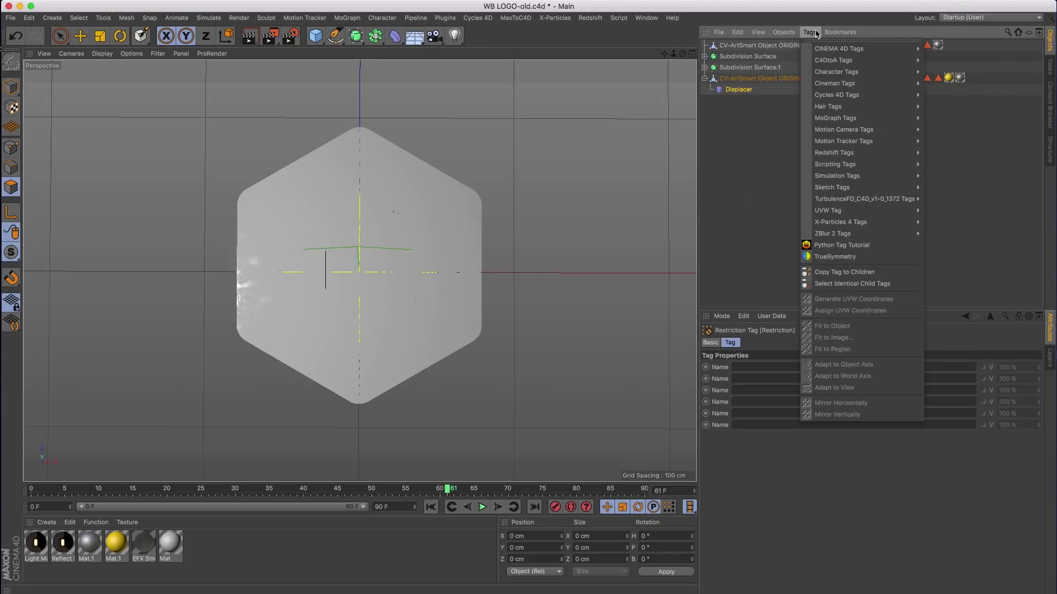
mouse_move(819, 51)
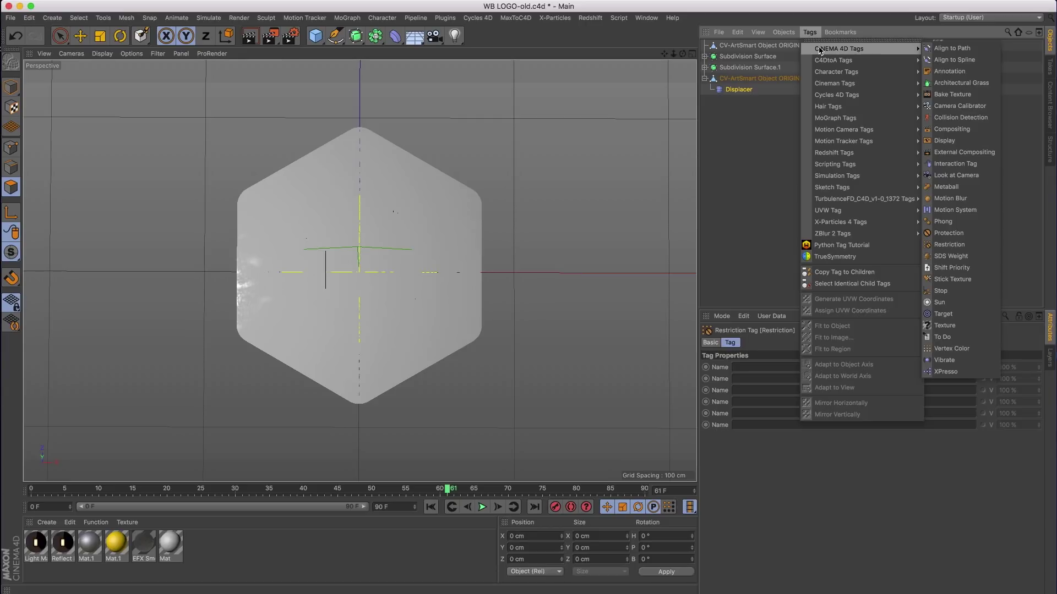
drag(872, 78, 876, 86)
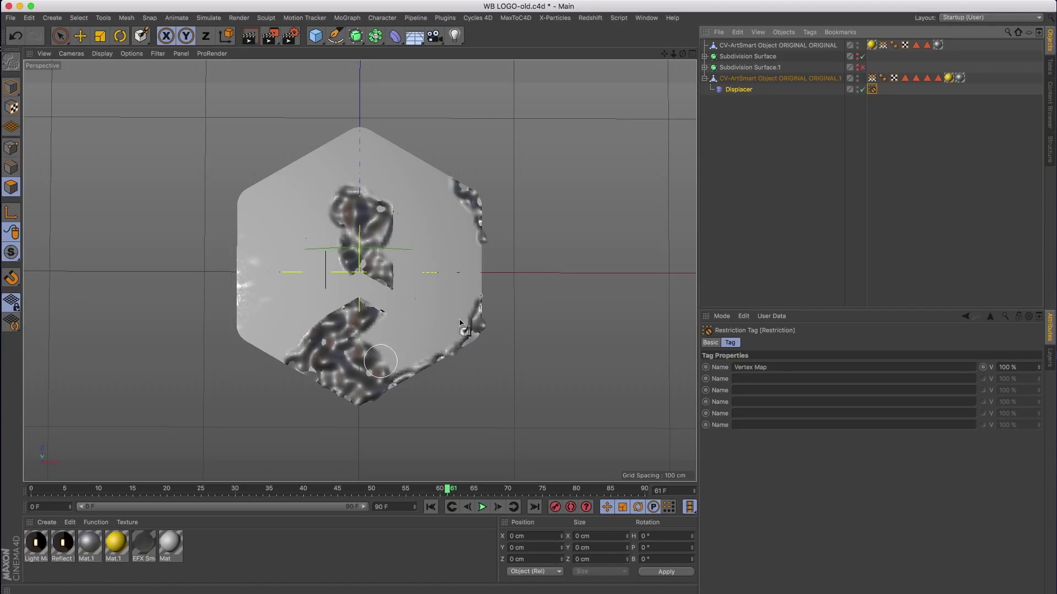
Paint more test strokes across the hexagon's upper corners and sides on the vertex map
mouse_move(264, 182)
mouse_down()
mouse_move(276, 198)
mouse_move(267, 264)
mouse_move(315, 266)
mouse_move(382, 135)
mouse_move(466, 259)
mouse_move(525, 271)
mouse_up()
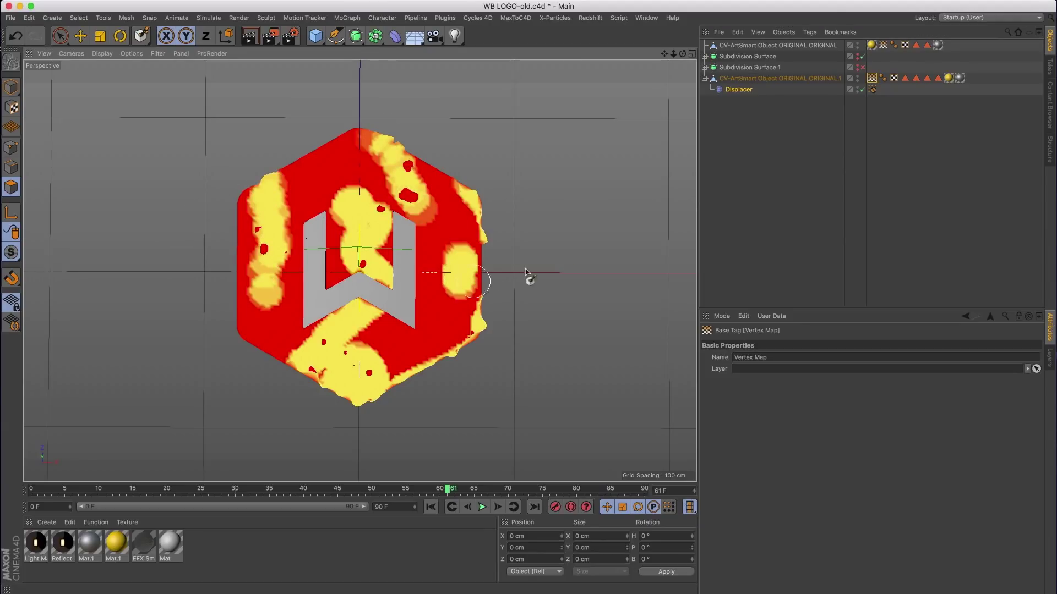
click(857, 105)
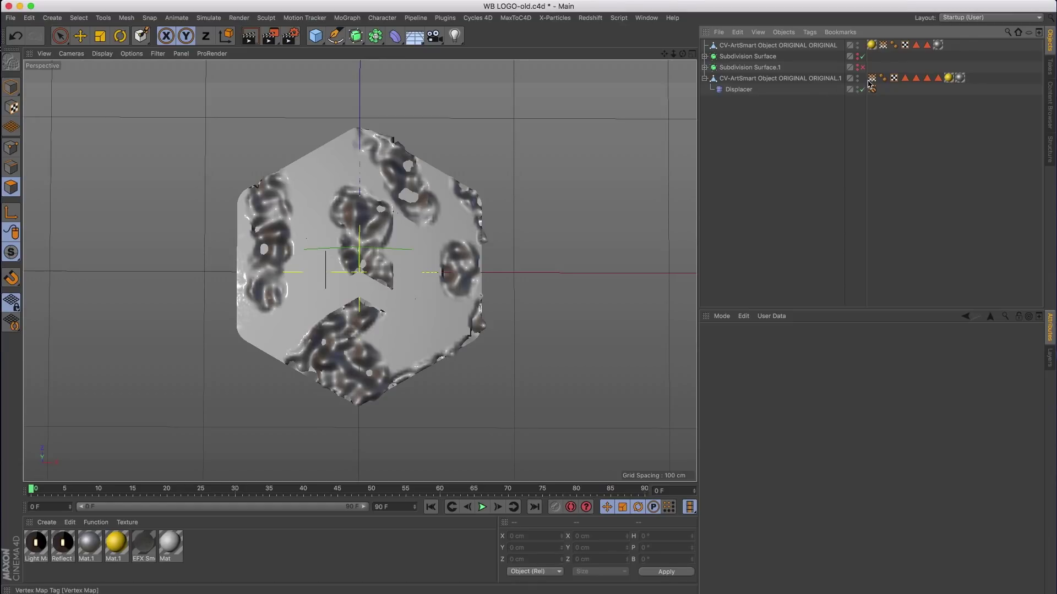
Delete the painted vertex map and create a fresh, unpainted one on the same object with Set Vertex Weight
click(872, 80)
key(Delete)
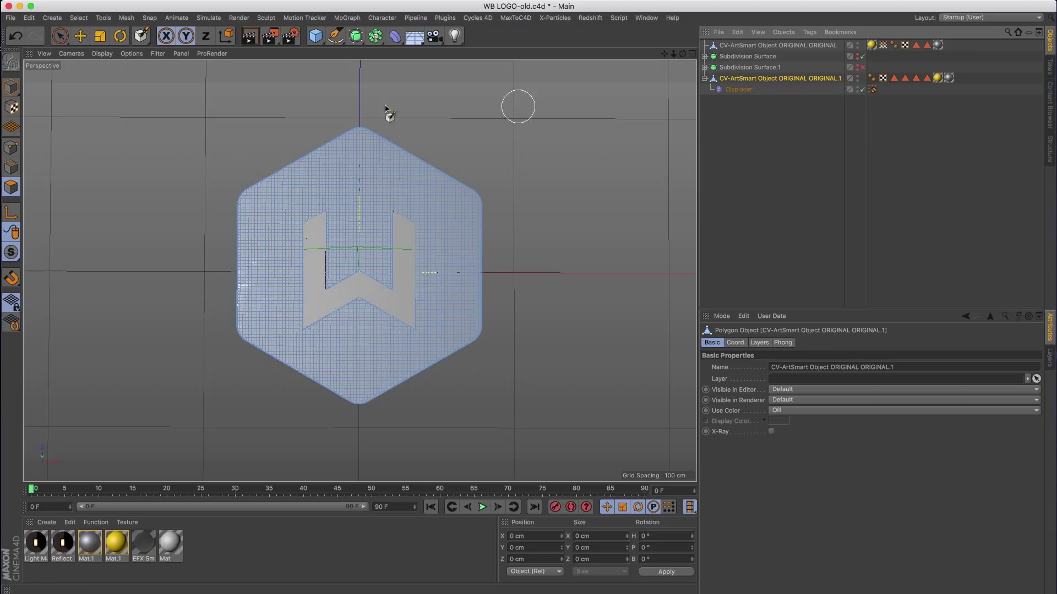
click(79, 17)
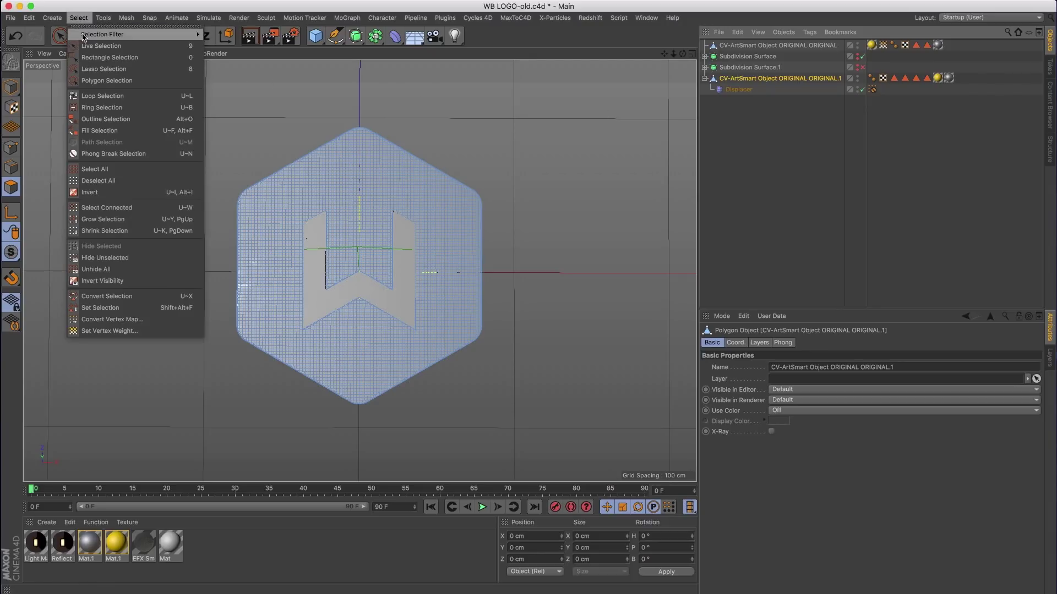
click(109, 331)
click(126, 354)
Add a Pose Morph tag to CV-ArtSmart Object ORIGINAL ORIGINAL.1 and enable Maps mixing
right_click(833, 82)
mouse_move(835, 87)
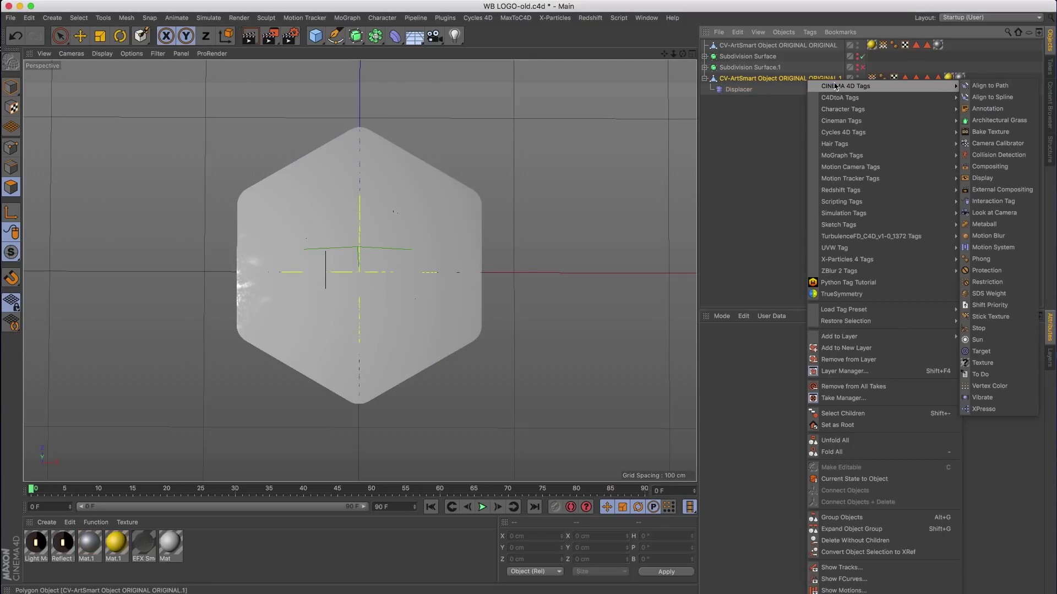
mouse_move(835, 114)
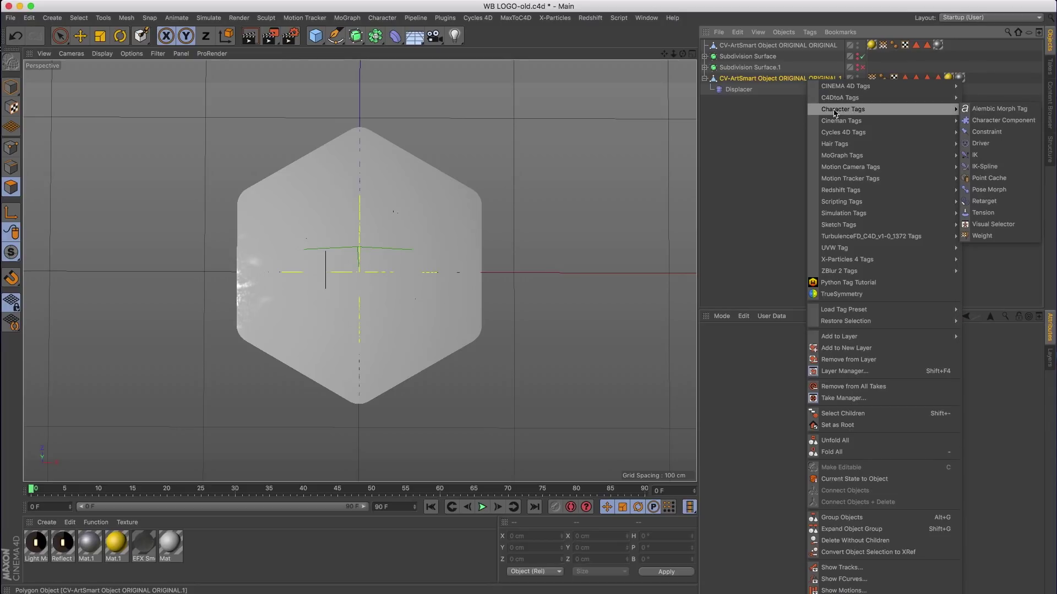
click(989, 189)
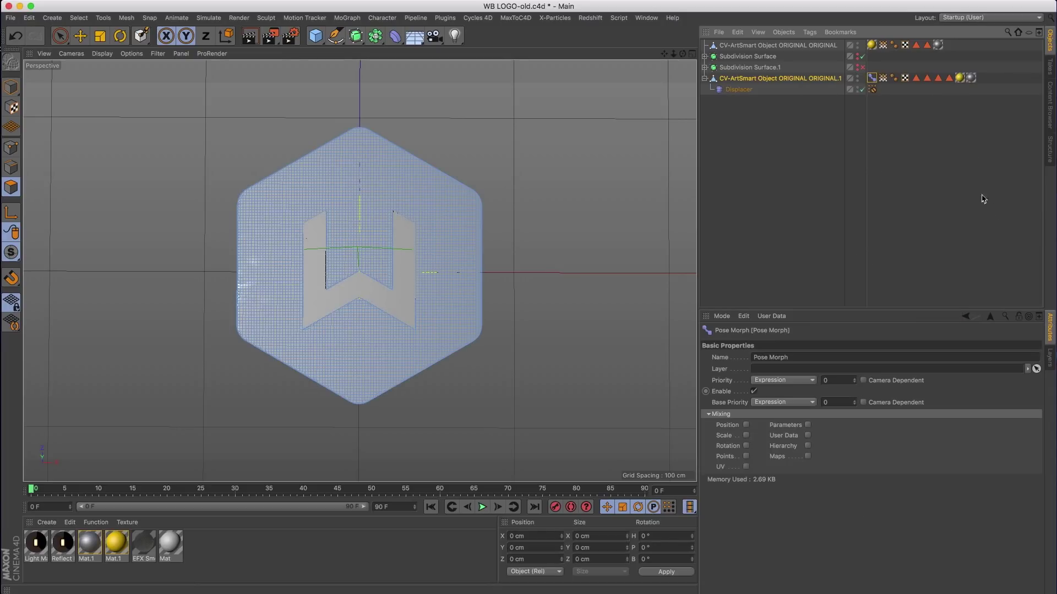
click(807, 457)
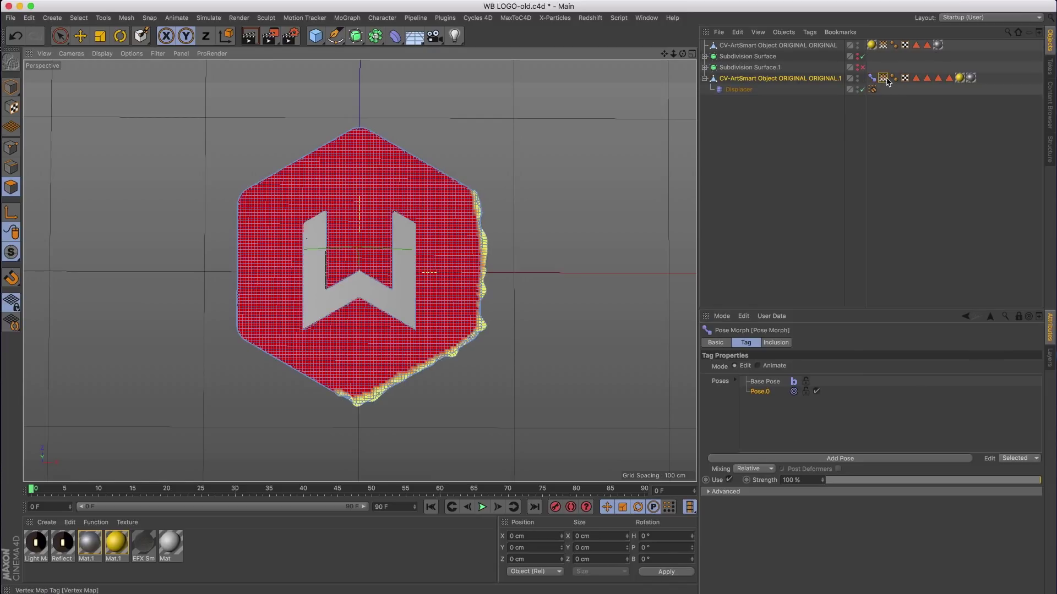
Paint Pose.0's vertex map along the hexagon's outer edge and around the W cutout
mouse_move(498, 188)
mouse_down()
mouse_move(490, 310)
mouse_move(476, 350)
mouse_move(383, 401)
mouse_move(325, 402)
mouse_move(237, 342)
mouse_move(305, 393)
mouse_move(314, 396)
mouse_move(220, 324)
mouse_move(235, 214)
mouse_move(347, 117)
mouse_move(453, 166)
mouse_move(491, 200)
mouse_move(238, 262)
mouse_move(230, 232)
mouse_move(226, 307)
mouse_up()
mouse_move(309, 229)
mouse_down()
mouse_move(304, 307)
mouse_move(381, 301)
mouse_move(405, 224)
mouse_move(402, 199)
mouse_up()
click(861, 300)
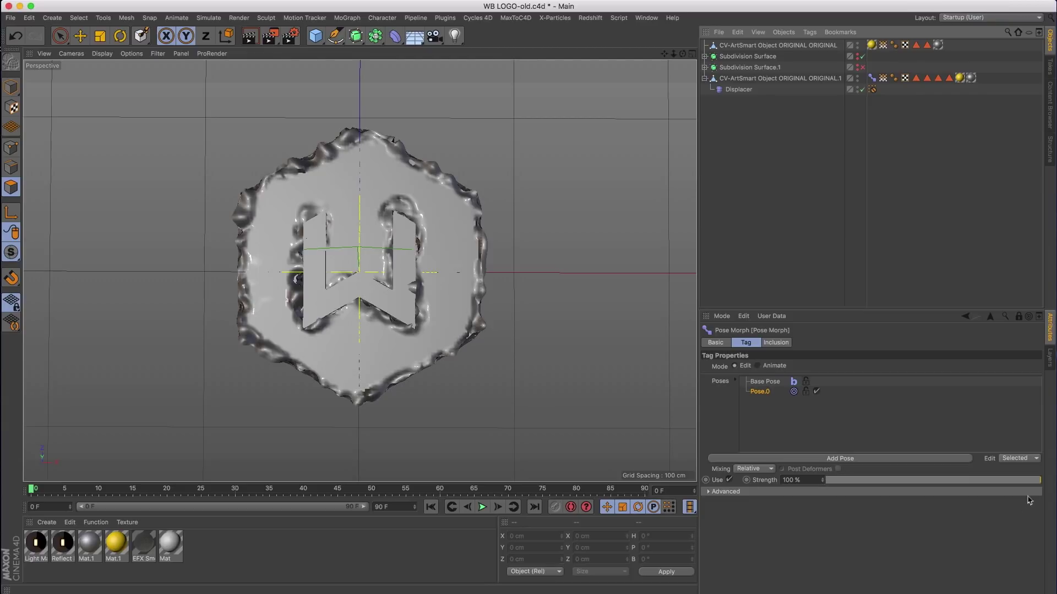
Add a Morph deformer and make it a child of CV-ArtSmart Object ORIGINAL ORIGINAL.1, above the Displacer
drag(1038, 488, 1049, 460)
click(394, 37)
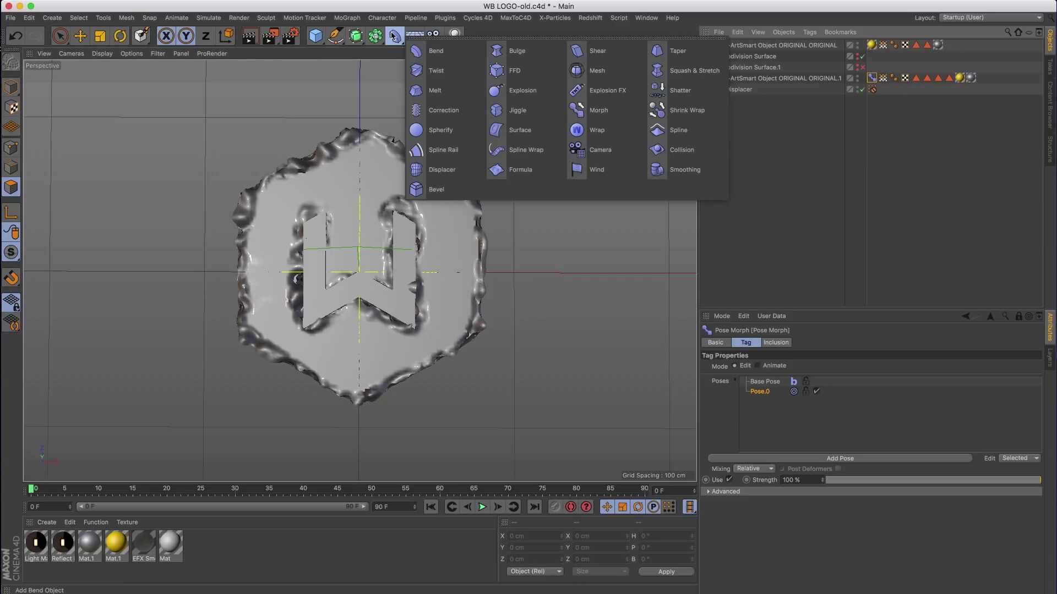
click(597, 118)
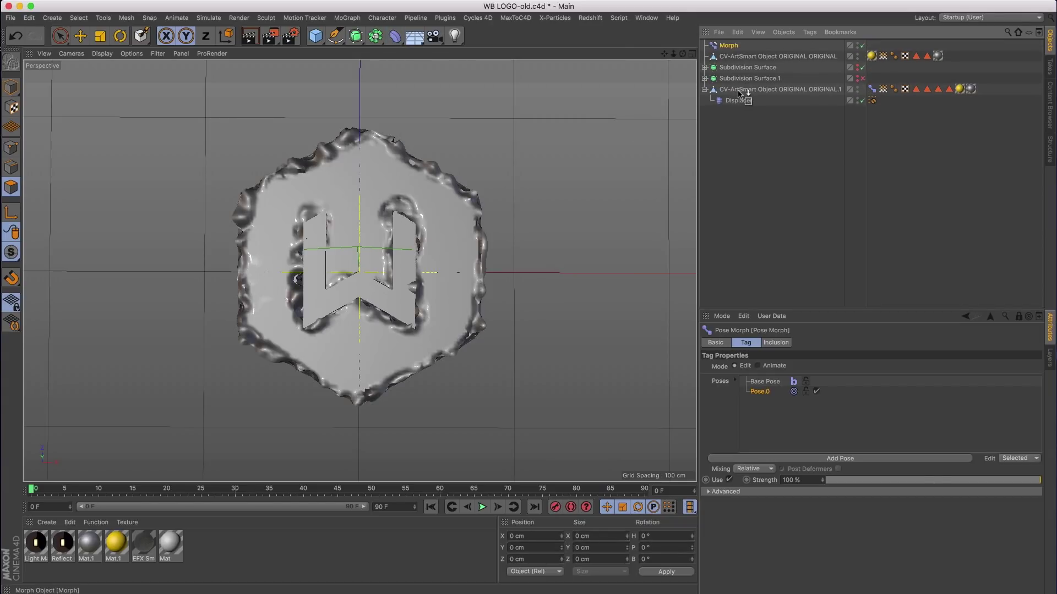
drag(738, 94, 739, 95)
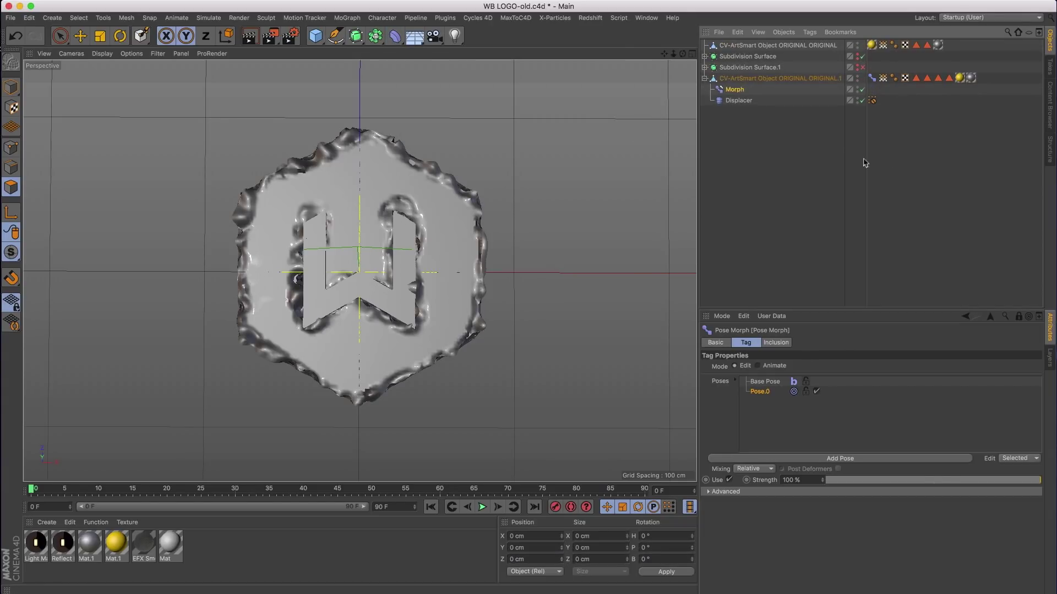
Assign the Pose Morph tag as the Morph deformer's morph source, with the Pose.0 target at 100 %
click(1019, 318)
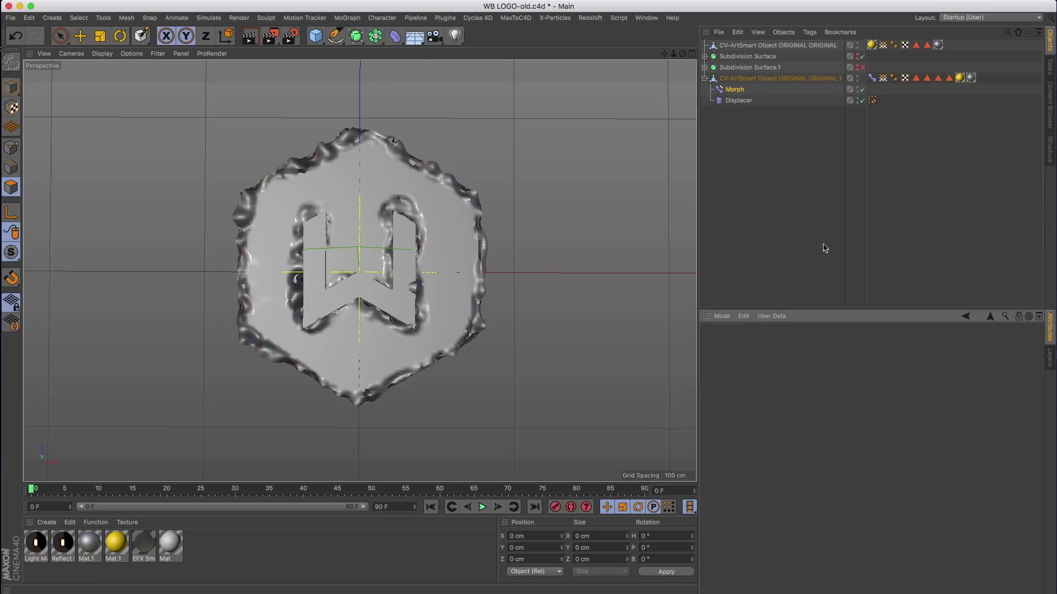
click(738, 90)
click(784, 342)
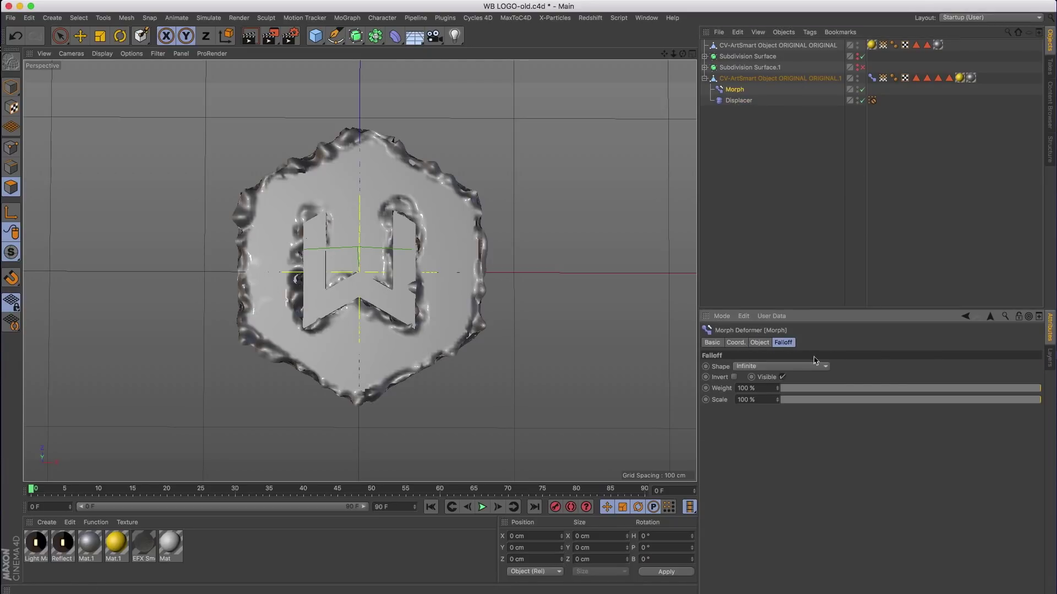
click(760, 343)
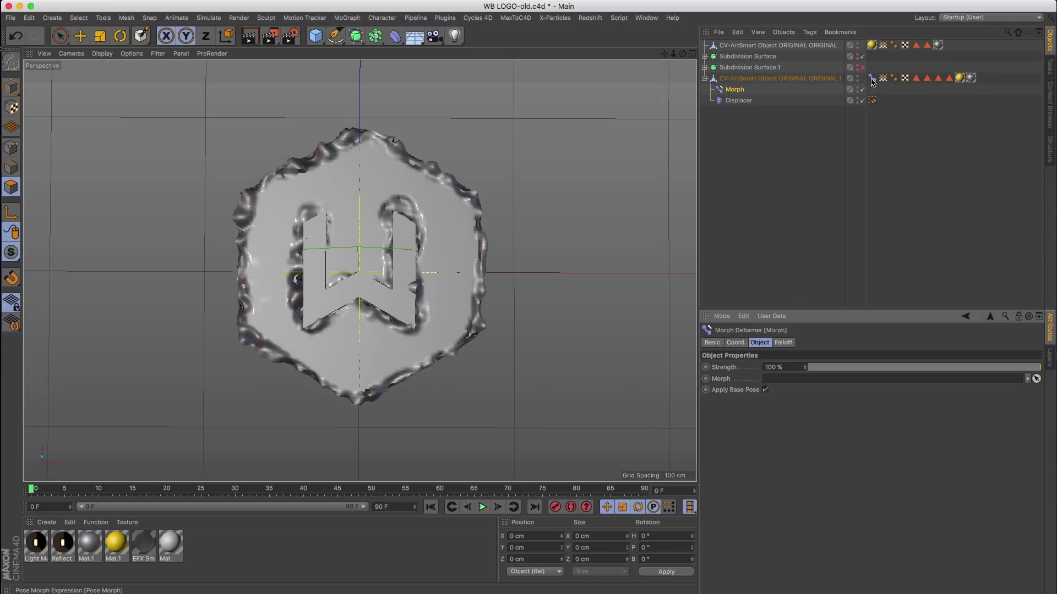
drag(872, 77, 785, 380)
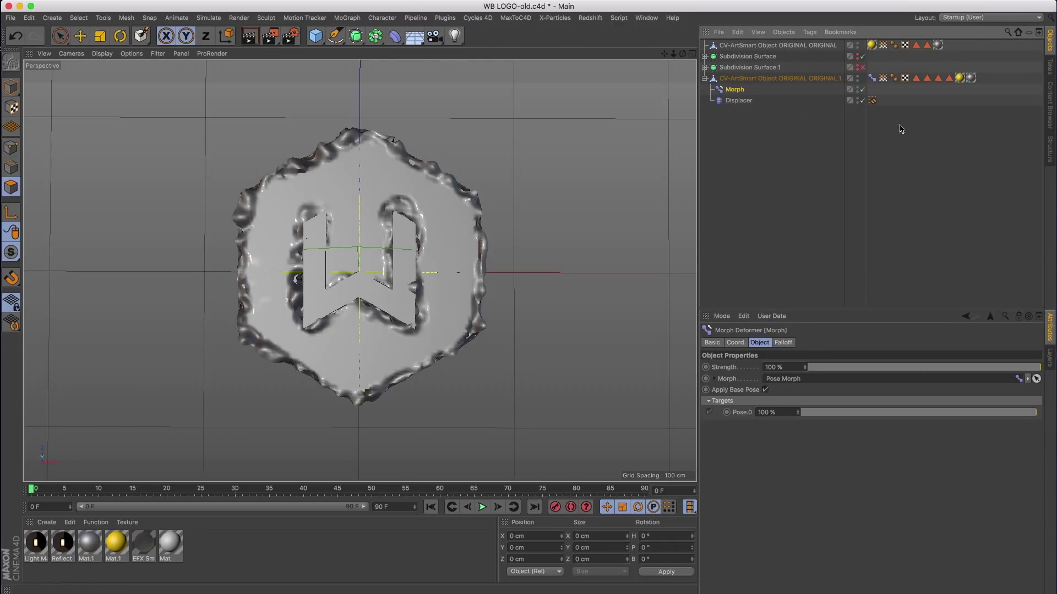
mouse_move(1029, 416)
mouse_down()
mouse_move(802, 416)
mouse_move(1029, 416)
mouse_up()
Set the Morph deformer's falloff shape to Linear
click(783, 343)
click(784, 366)
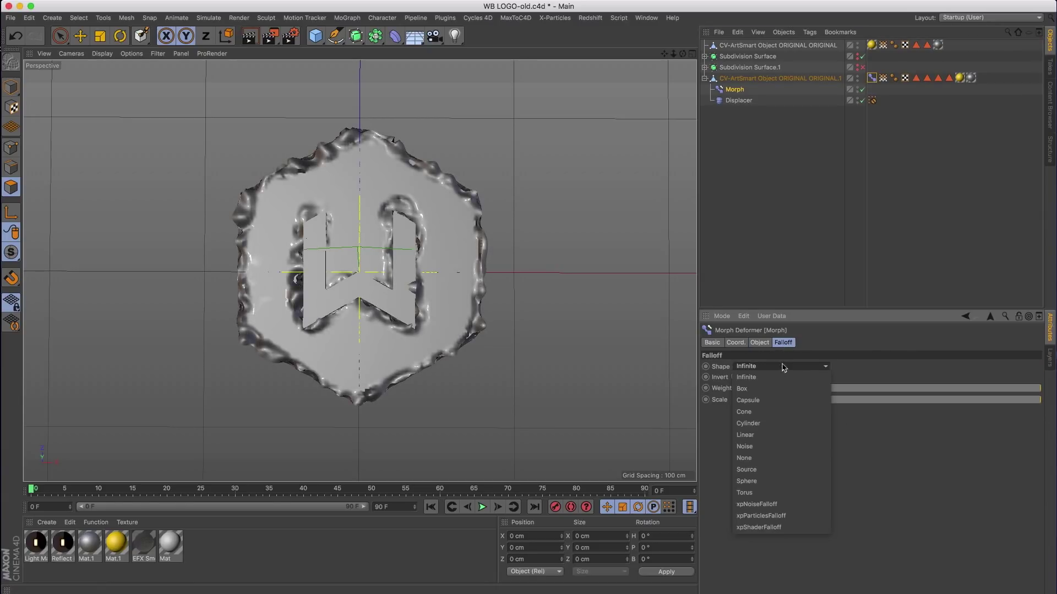
click(798, 435)
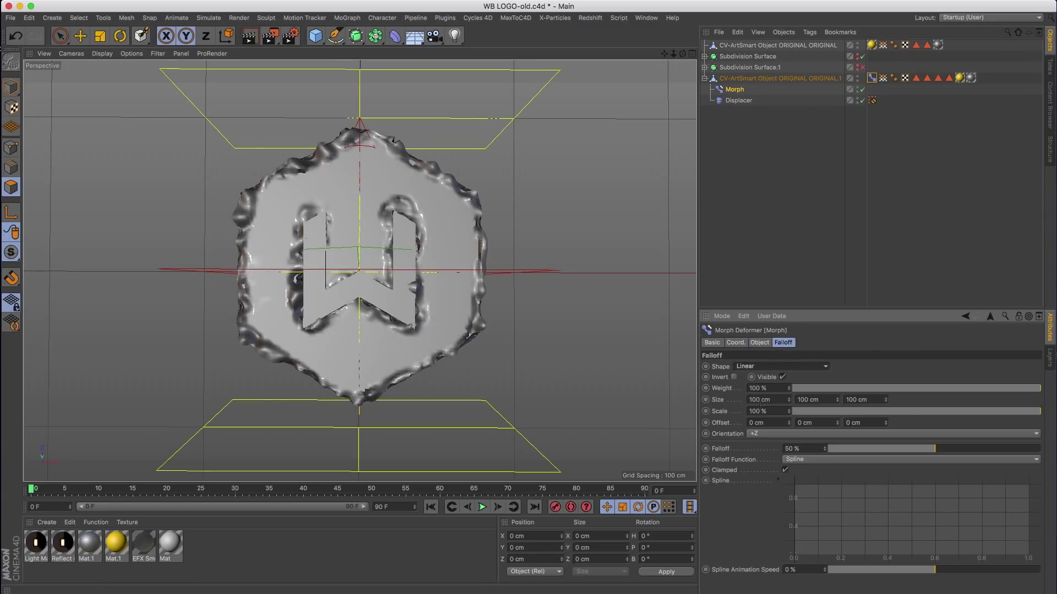
Try moving the Morph deformer's linear falloff down along the Z axis across the logo and undo the move
click(80, 36)
drag(359, 175, 342, 315)
key(ctrl+z)
key(ctrl+z)
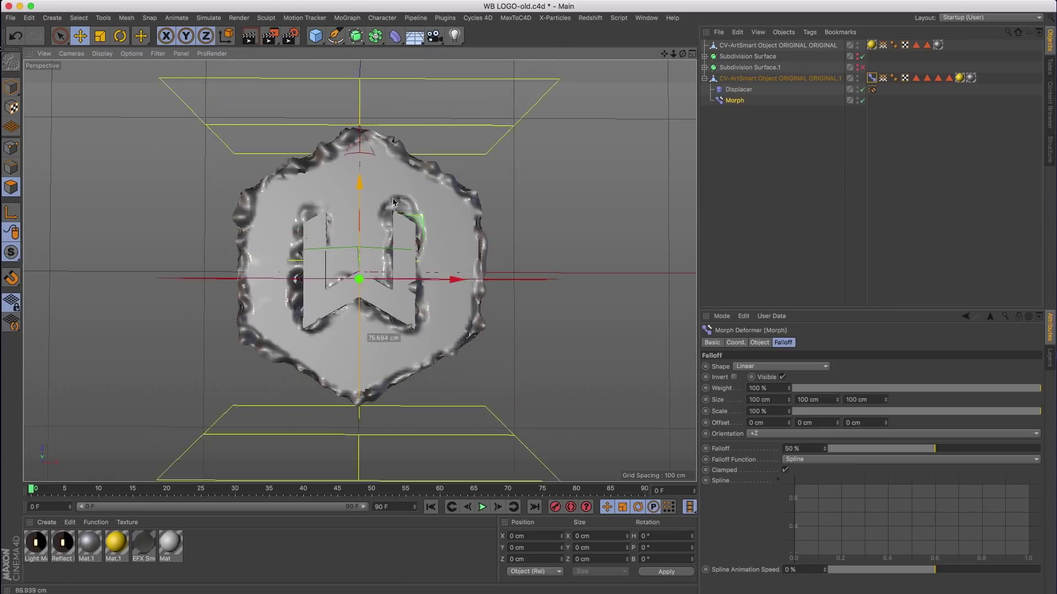
Switch the Pose Morph tag to Animate mode and move the Morph deformer down along the Z axis
click(871, 78)
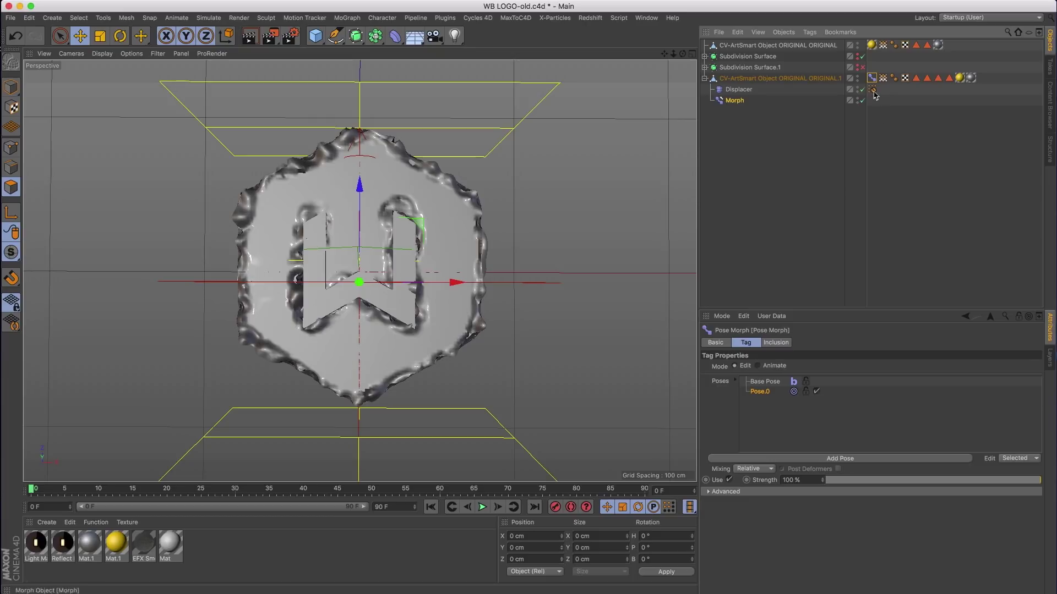
click(758, 367)
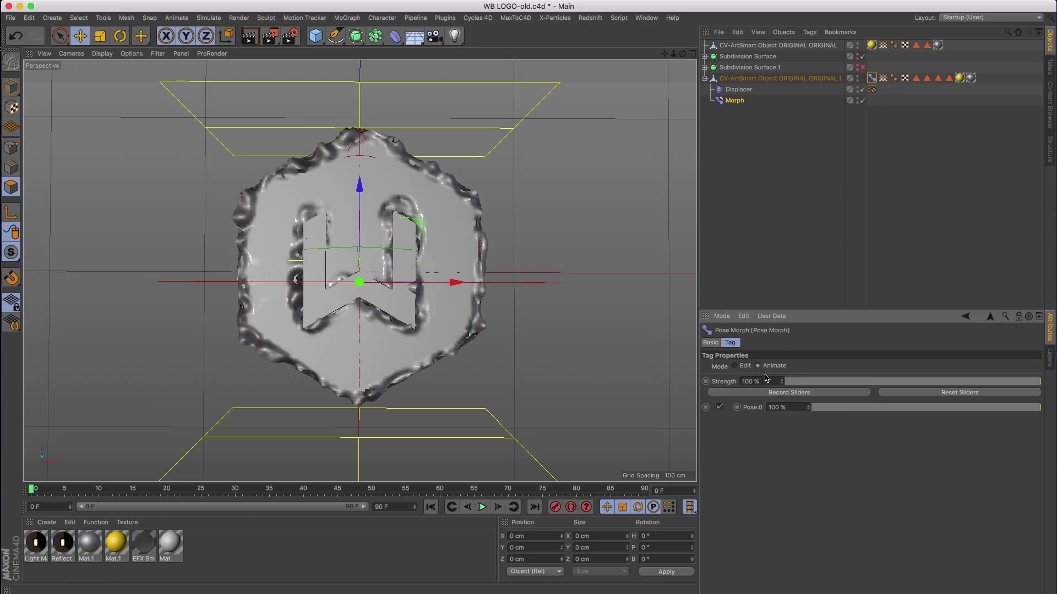
drag(360, 185, 404, 225)
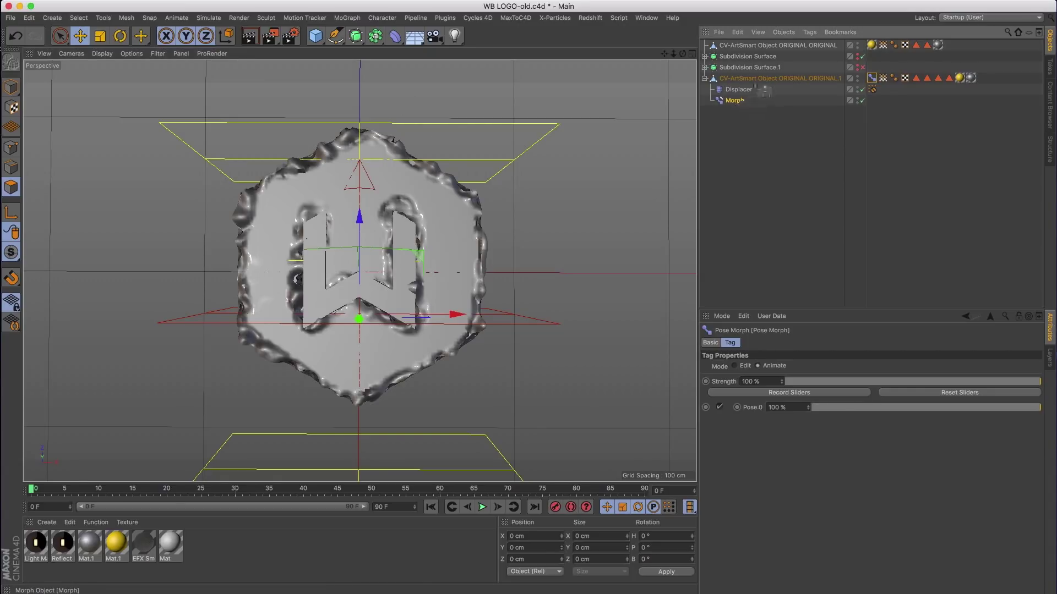
Place the Morph deformer above the Displacer and move its linear falloff up along the Z axis across the logo
drag(752, 87, 752, 84)
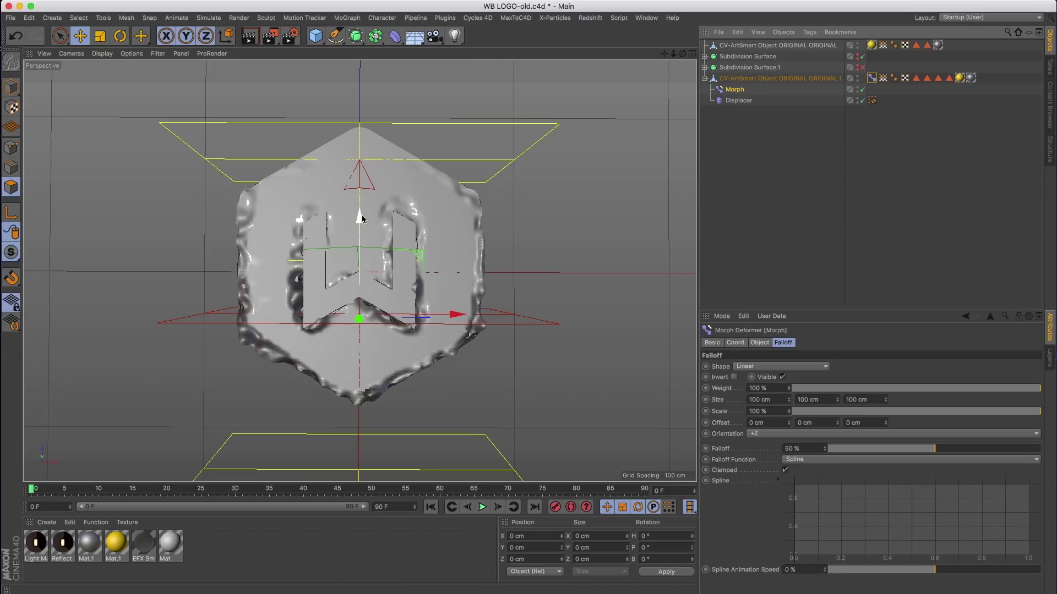
drag(352, 204, 455, 182)
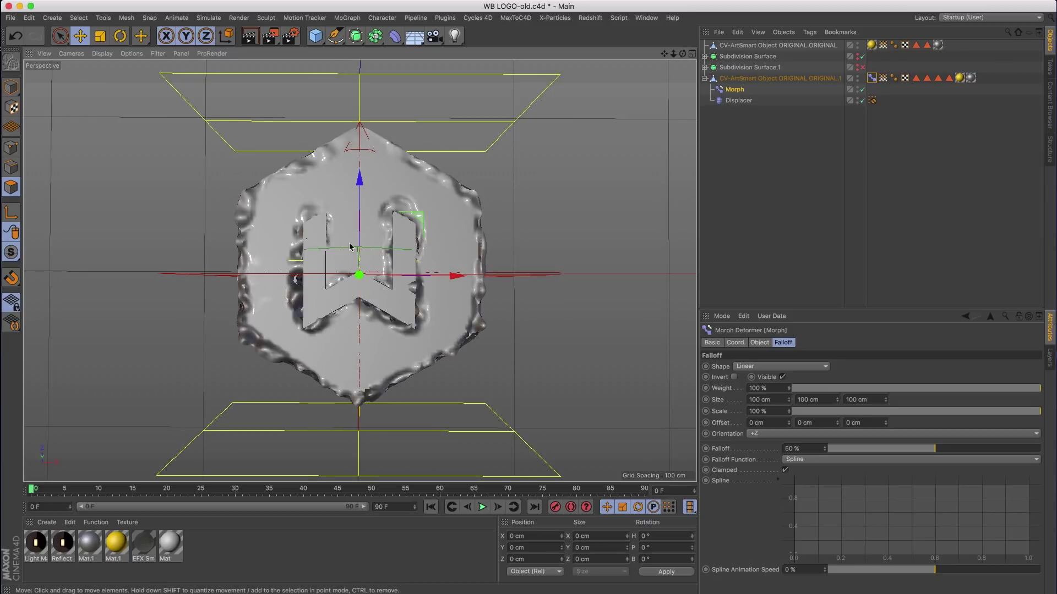
drag(359, 177, 435, 181)
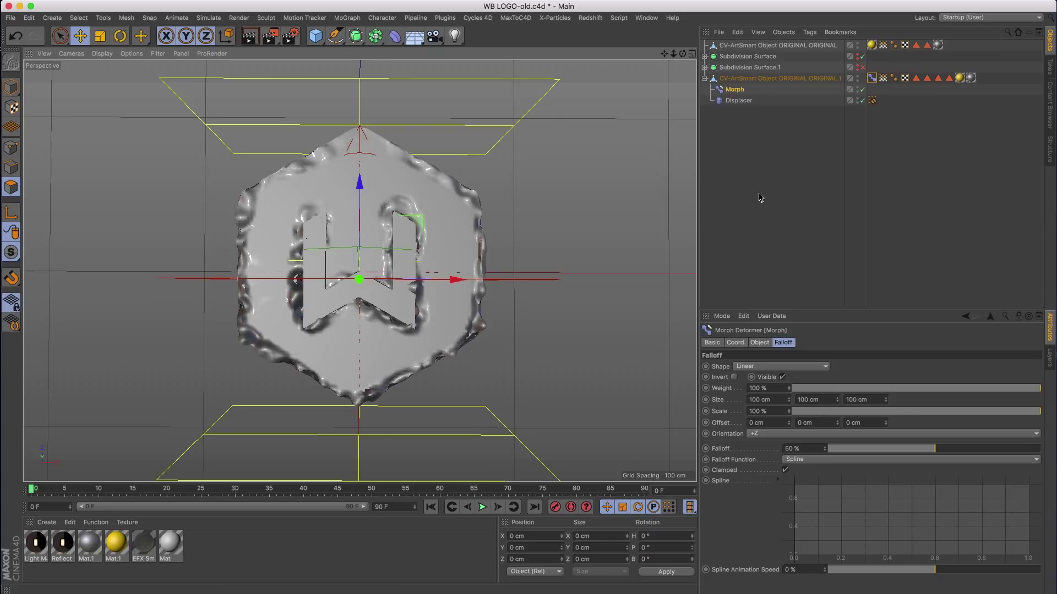
Load a Vertex Map shader into Mat.1's alpha texture, assign the logo's vertex map to it and render the view
click(628, 368)
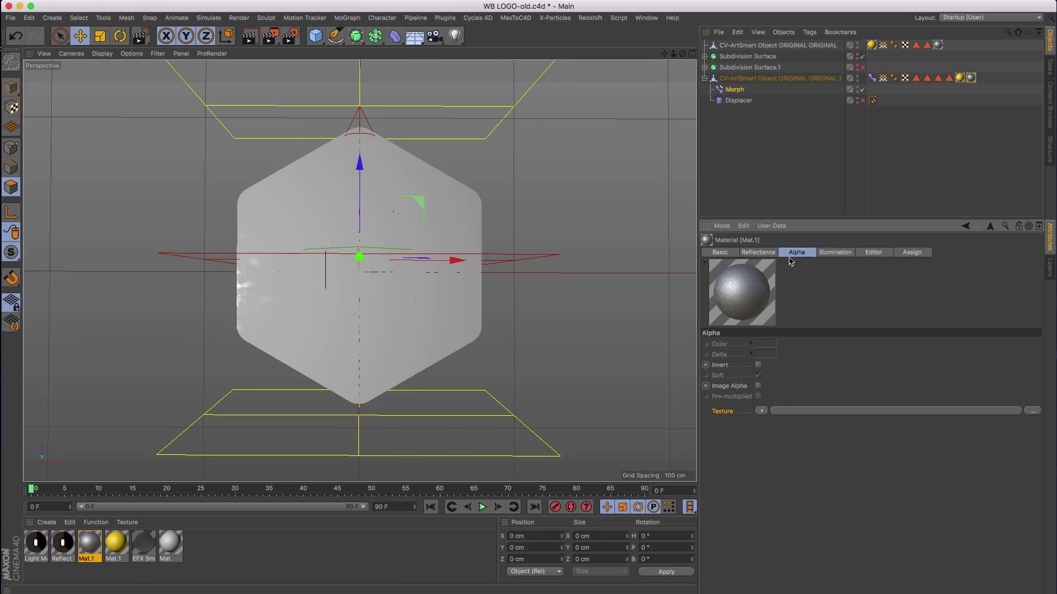
click(761, 410)
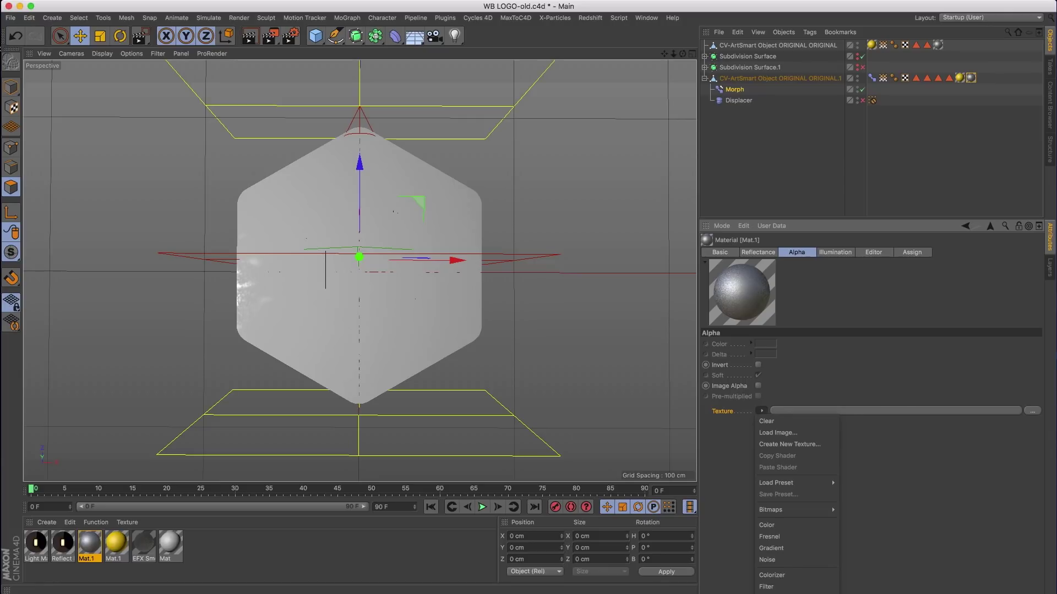
click(782, 591)
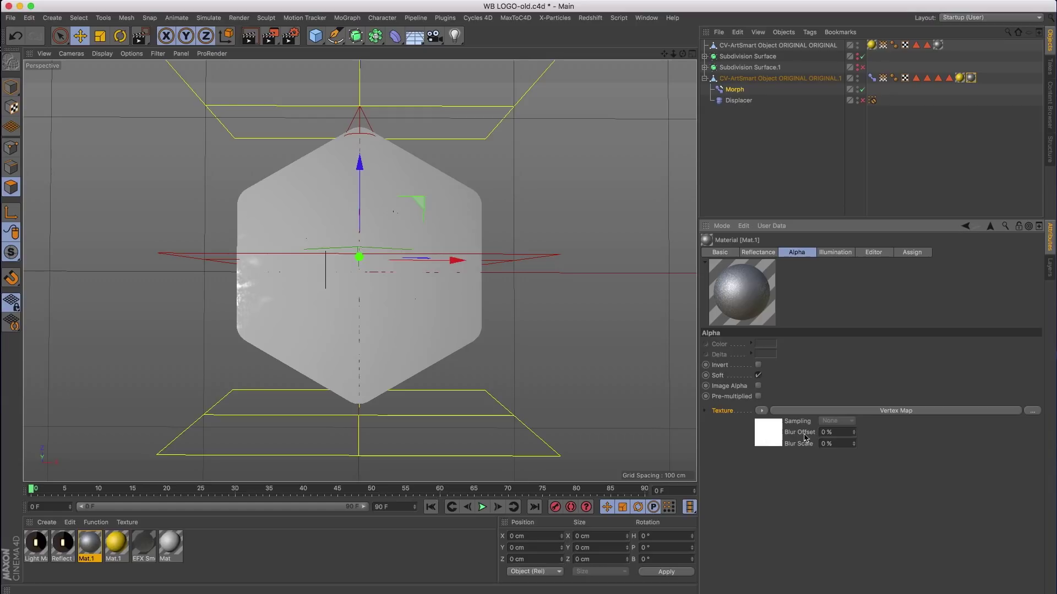
click(767, 434)
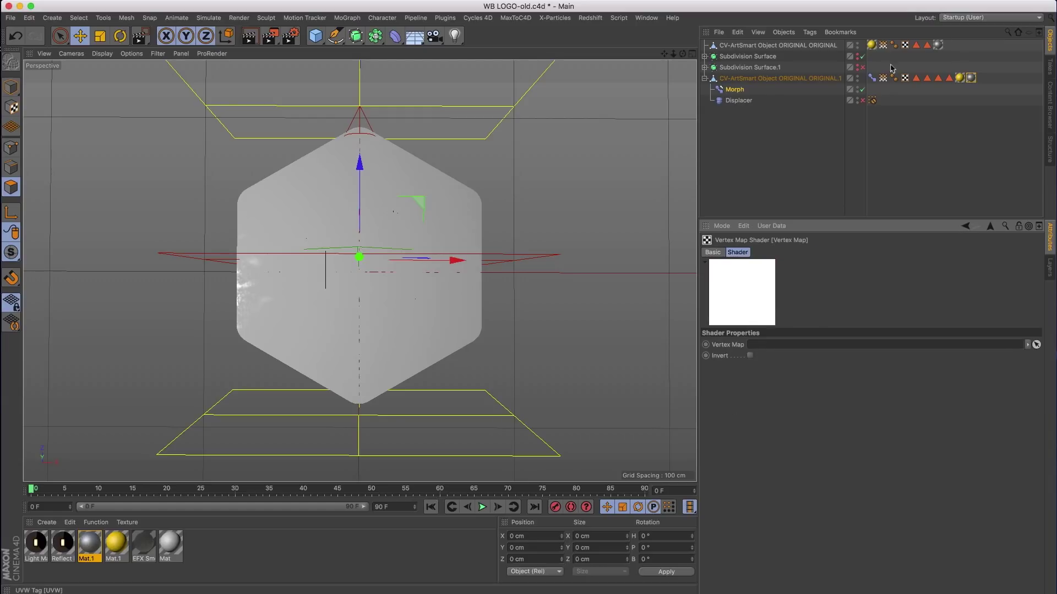
drag(888, 81, 763, 344)
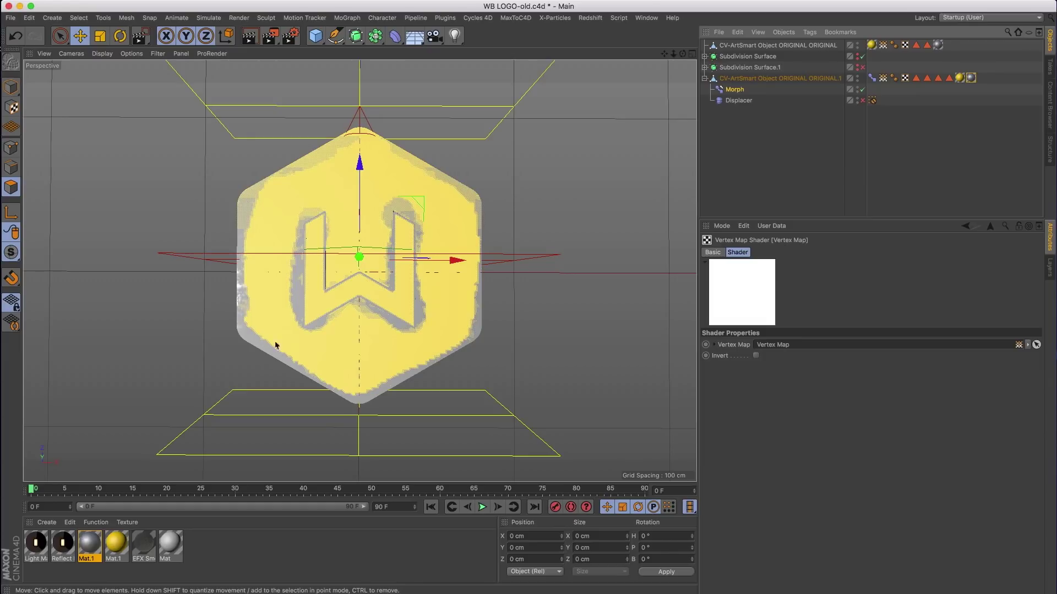
key(ctrl+r)
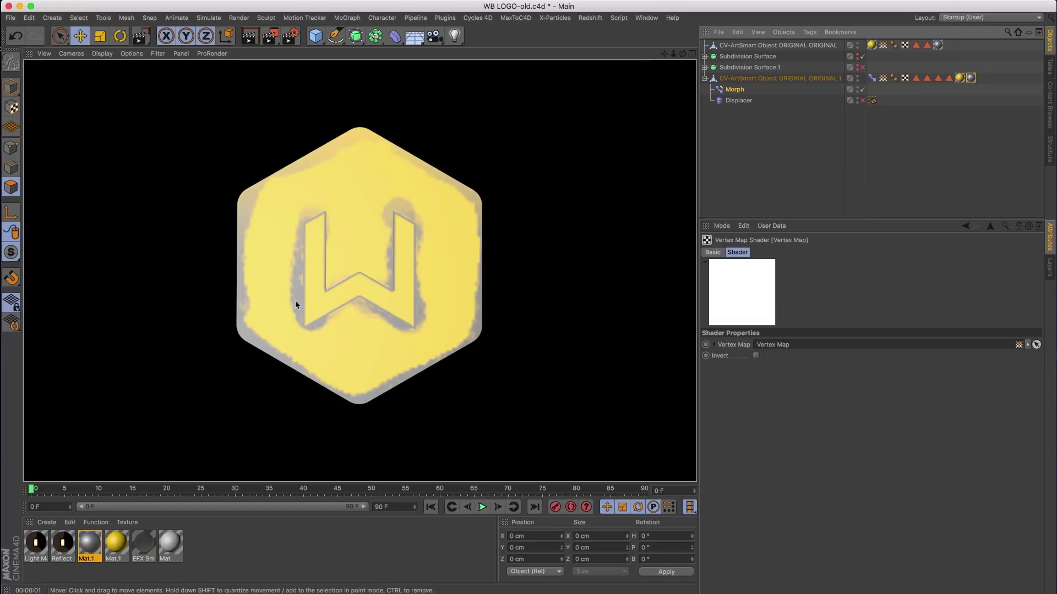
Nest the Vertex Map shader in Mat.1's alpha texture inside a Layer shader
click(965, 225)
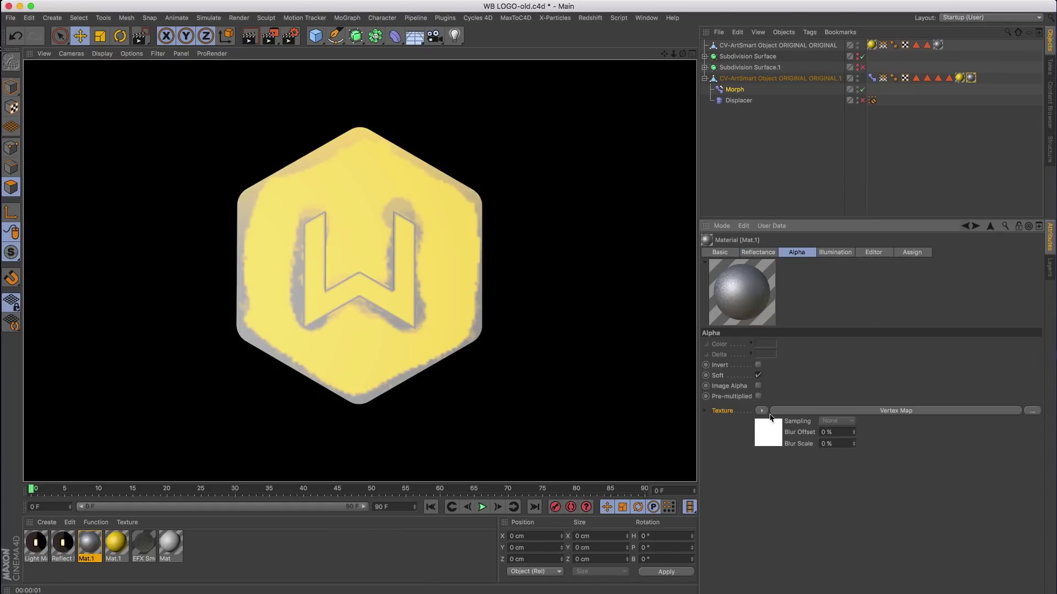
click(762, 411)
click(770, 433)
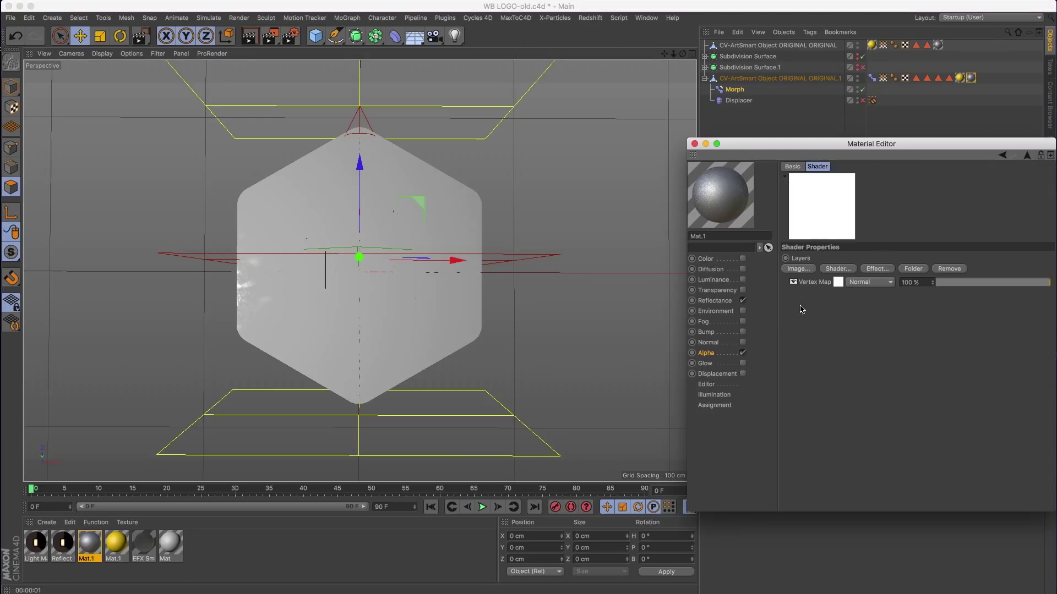
click(834, 269)
click(874, 335)
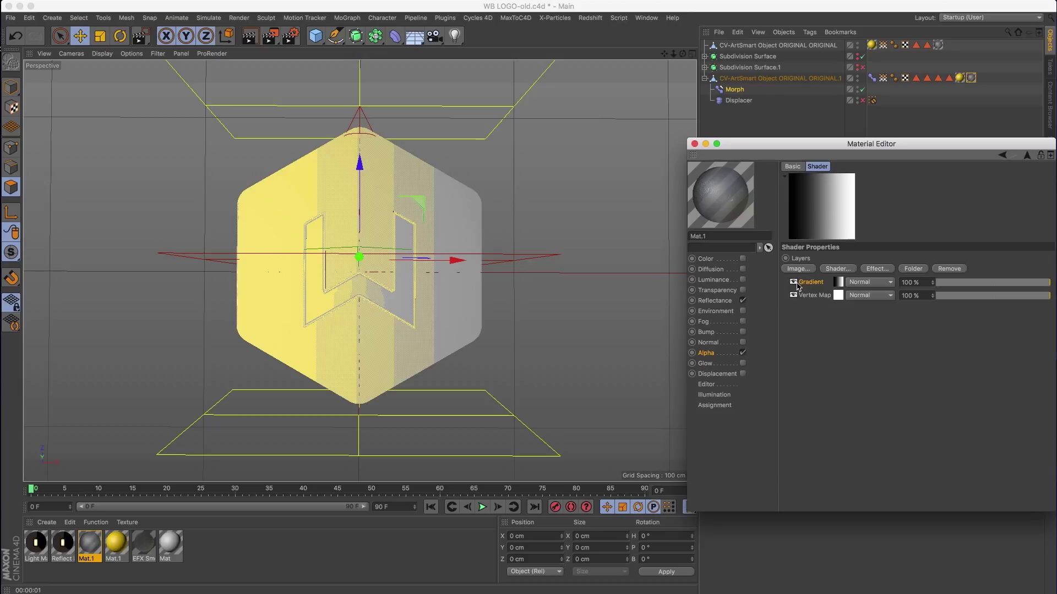
key(Delete)
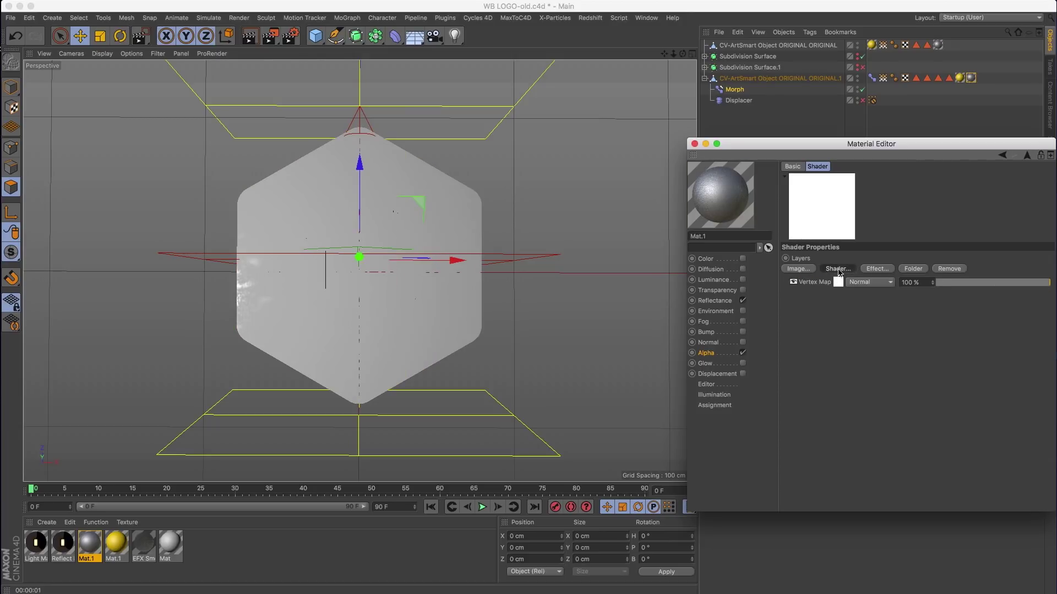
Add a Noise layer above the Vertex Map layer, set its blend mode to Levr and render the view
click(838, 269)
click(887, 348)
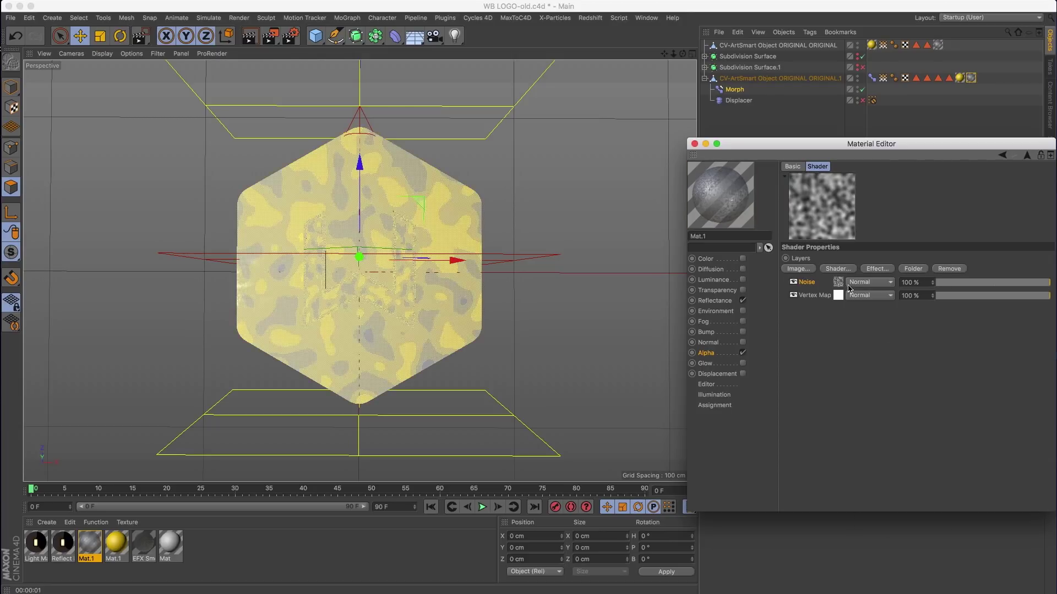
click(851, 285)
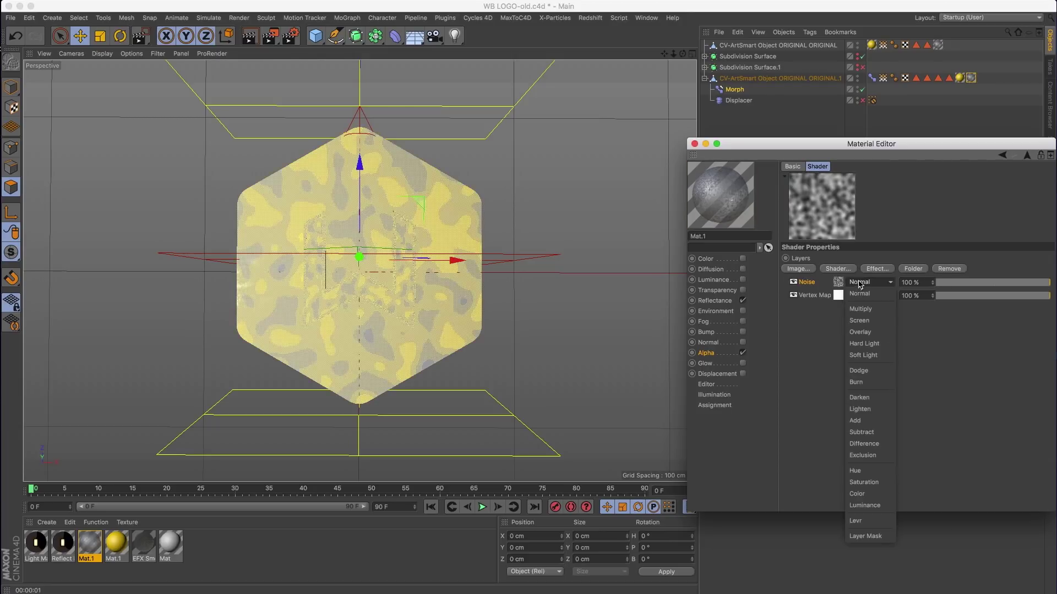
click(880, 524)
click(420, 283)
key(ctrl+r)
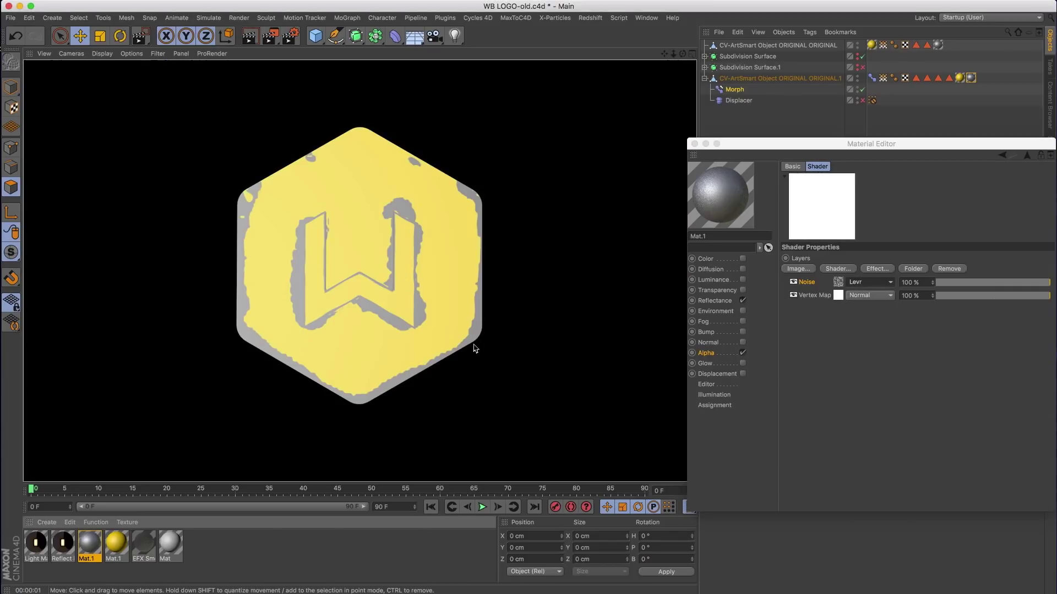
Set the Noise layer's global scale to 12 %, render the view and close the material settings
click(839, 281)
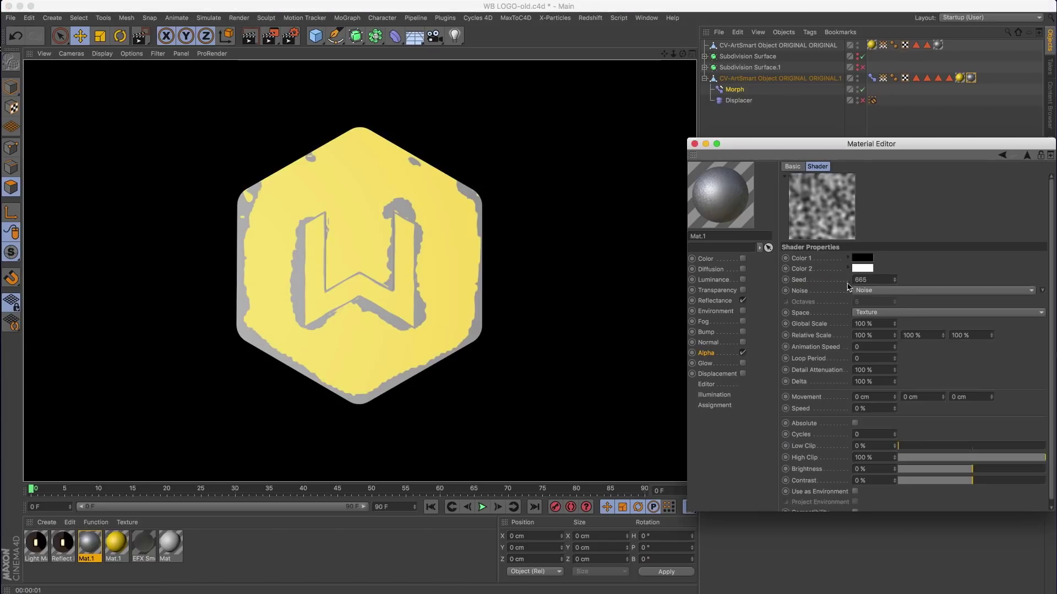
drag(895, 324, 900, 335)
click(271, 217)
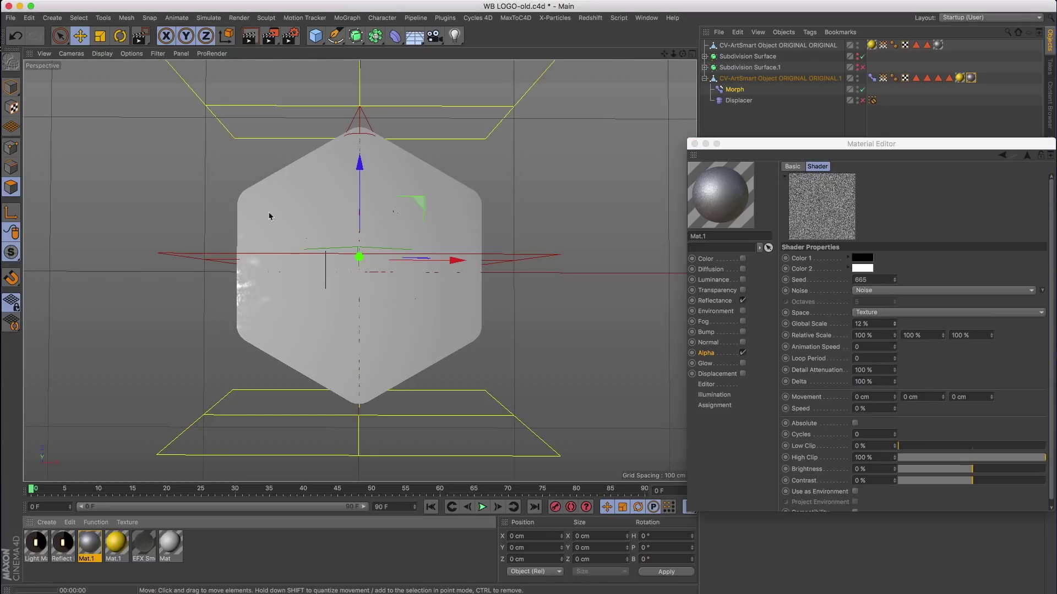
key(ctrl+r)
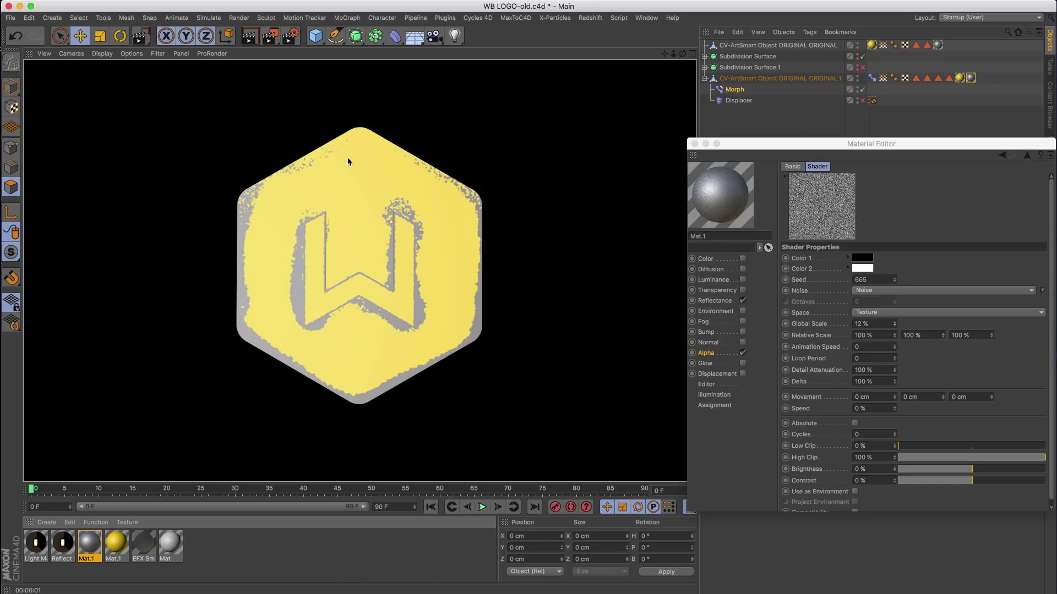
click(695, 144)
click(811, 134)
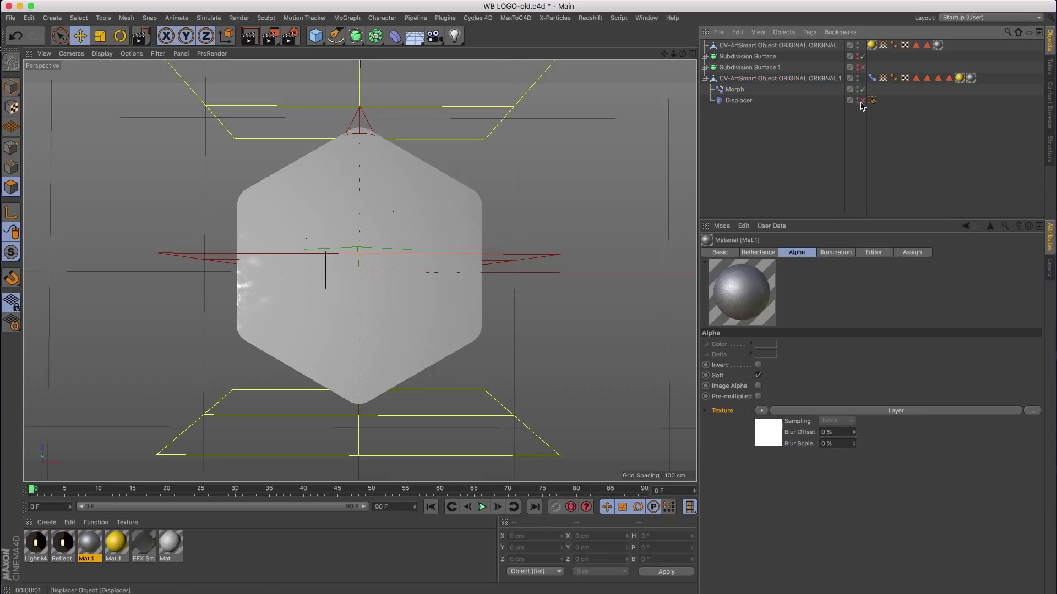
Enable the logo's Displacer and render the view with the vertex-map-driven material
click(863, 101)
click(251, 39)
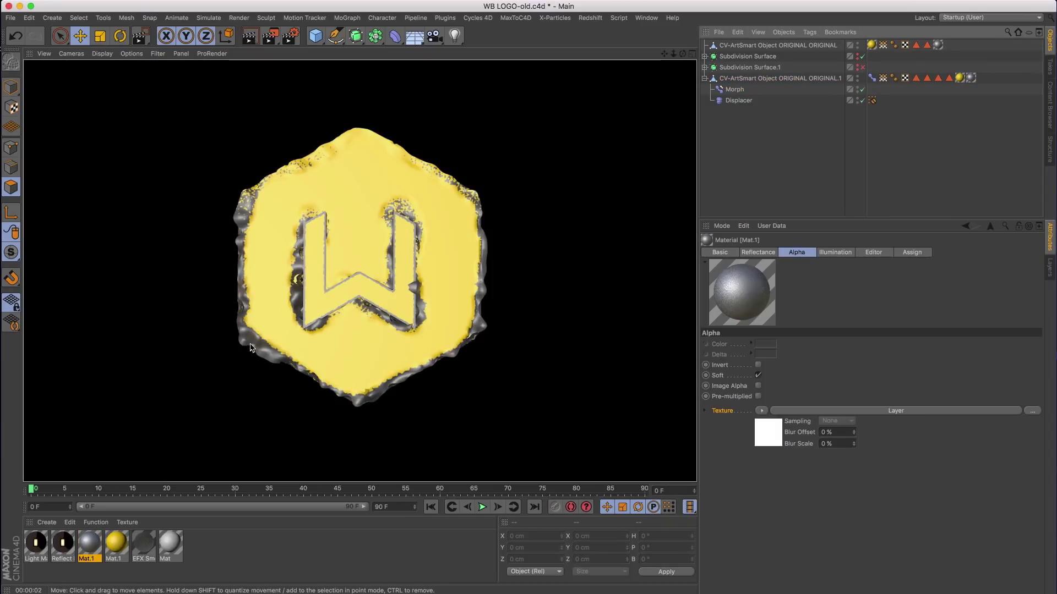
click(571, 293)
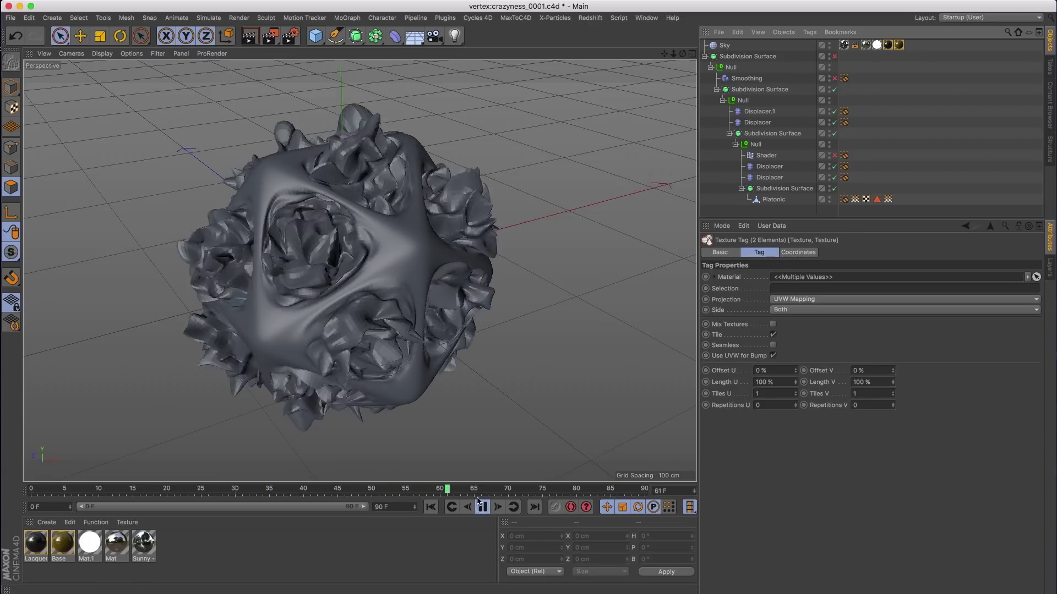
Return the animation to frame 0 and disable the active subdivision surfaces and displacers in the Platonic's hierarchy
click(431, 506)
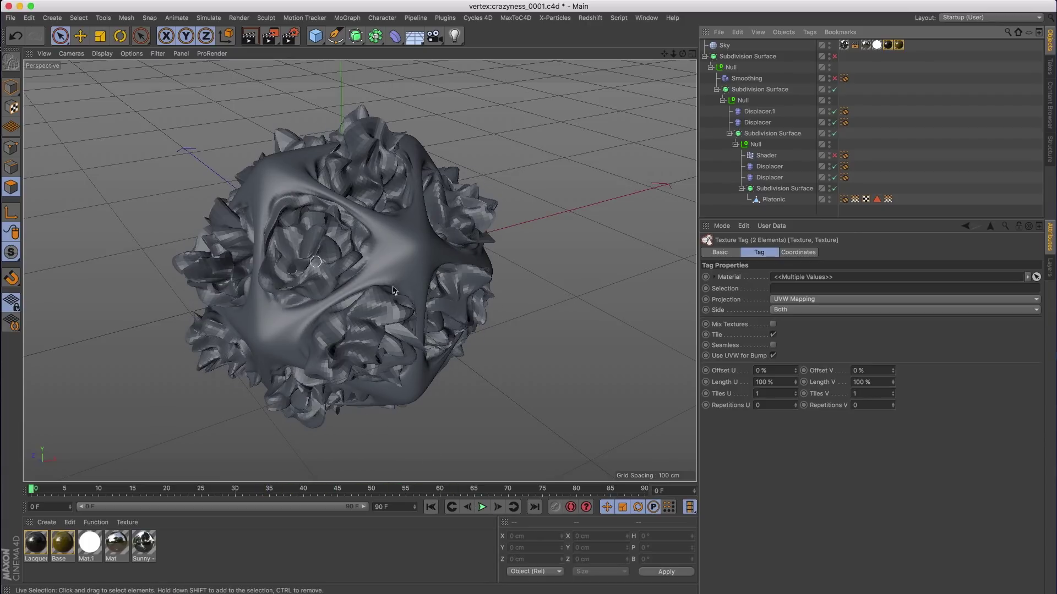
drag(834, 89, 833, 192)
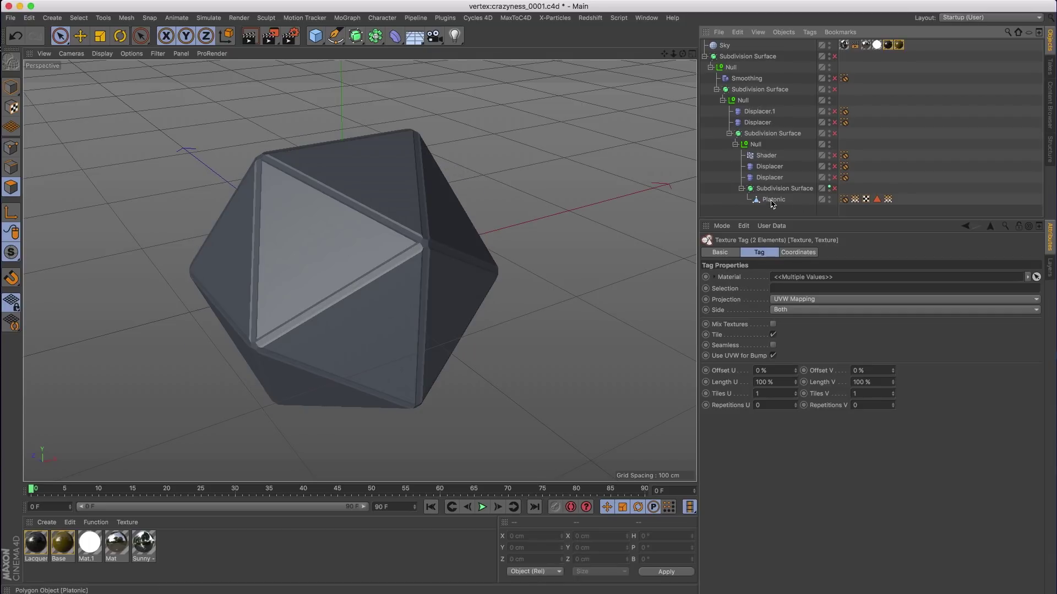
Examine the Platonic base mesh and the weighting of its first vertex map
click(772, 201)
click(757, 211)
click(771, 200)
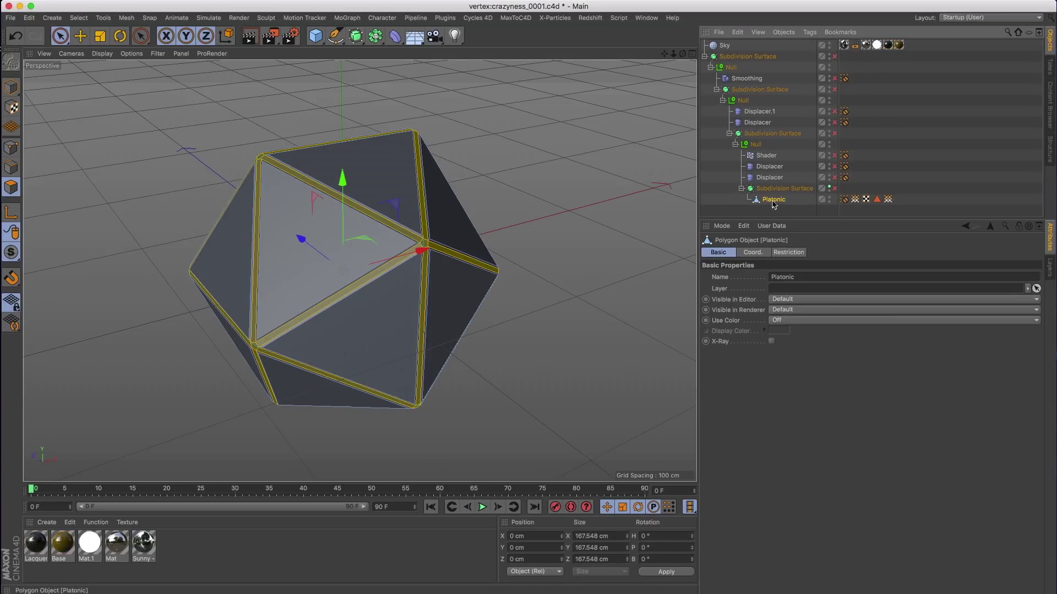
click(855, 200)
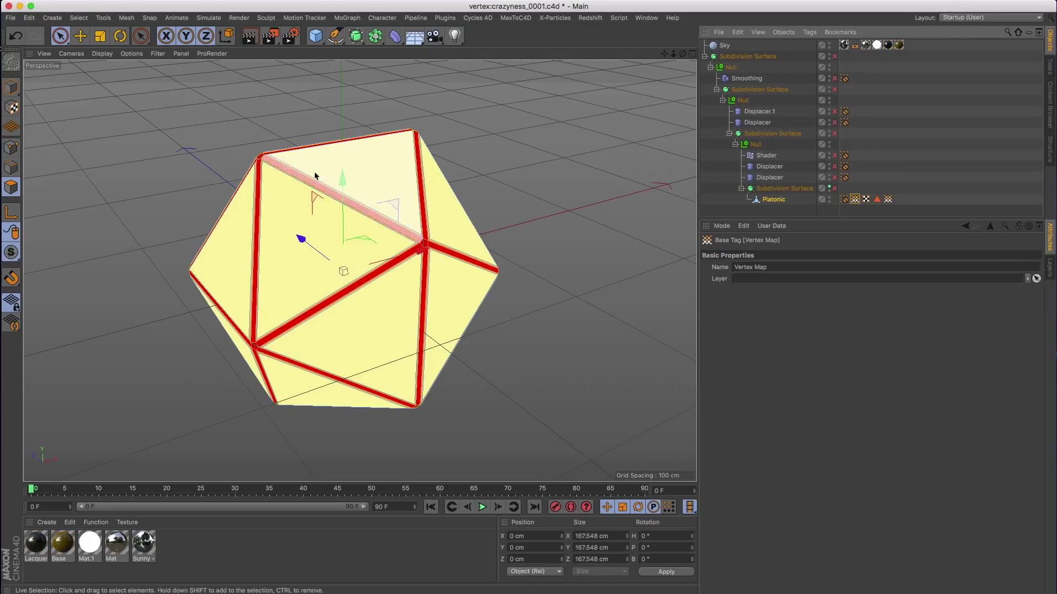
click(242, 345)
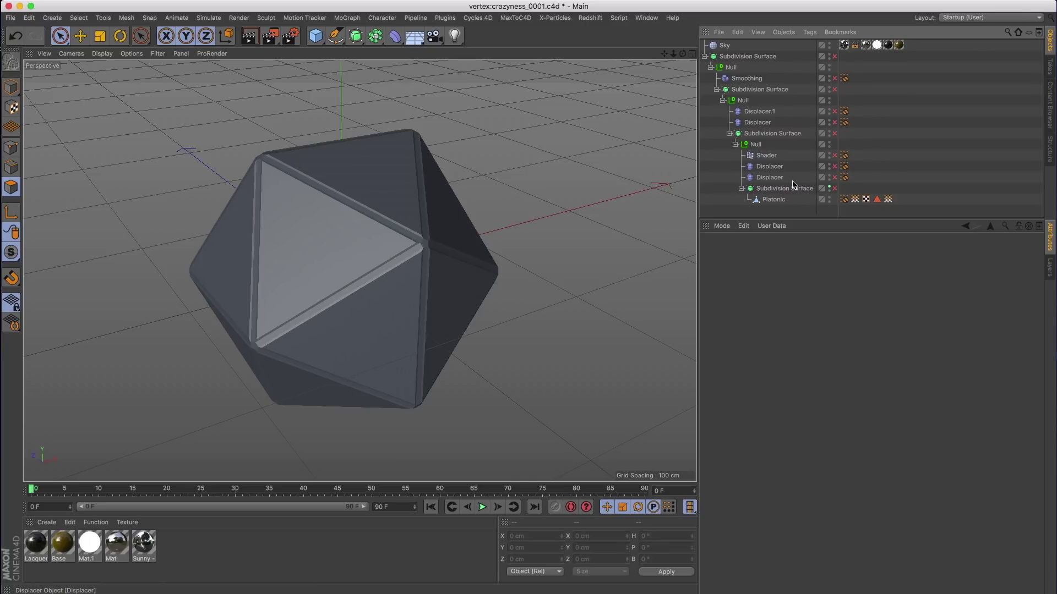
With the Platonic's vertex map displayed, enable the innermost Subdivision Surface, the two Displacers above it and the Subdivision Surface enclosing them
click(834, 189)
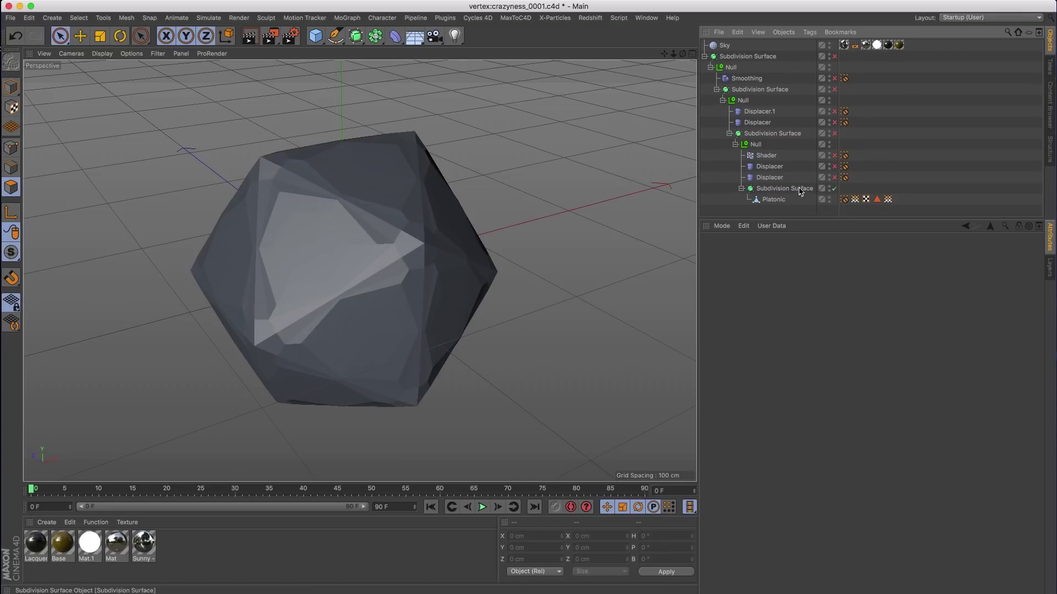
click(855, 199)
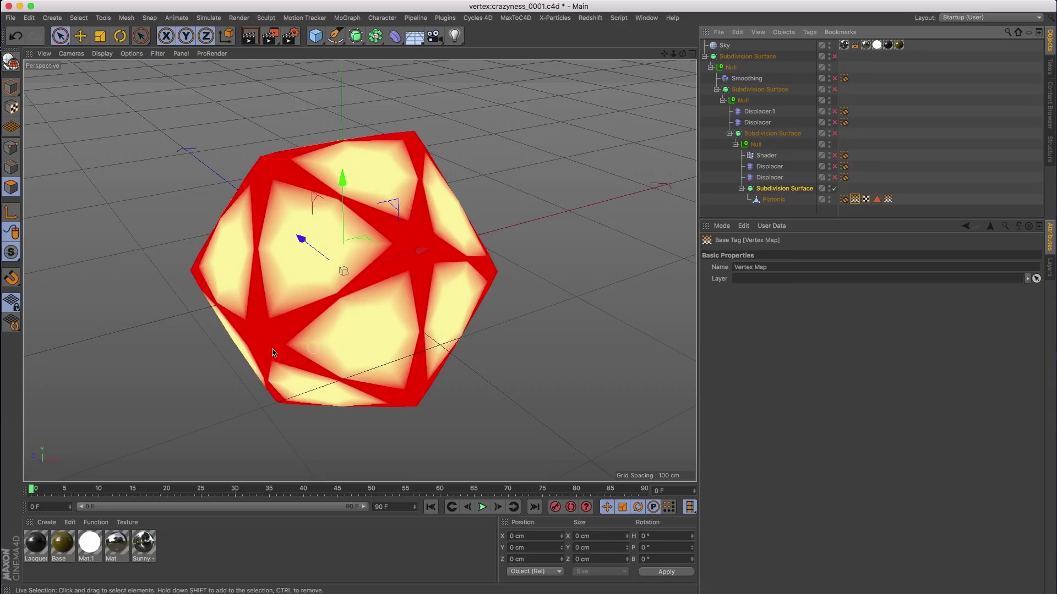
click(769, 177)
drag(834, 166, 834, 177)
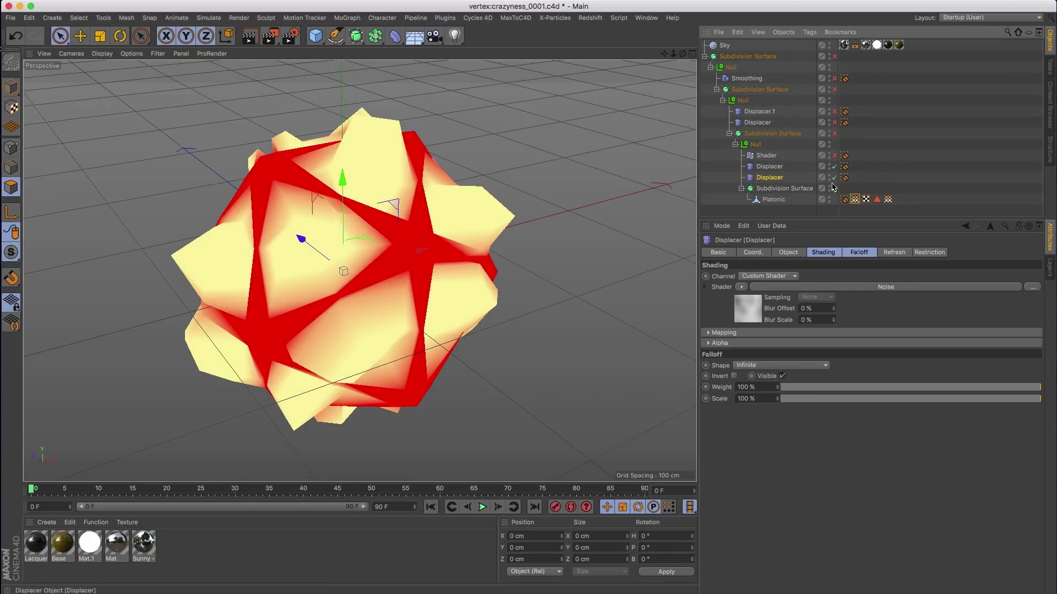
click(835, 133)
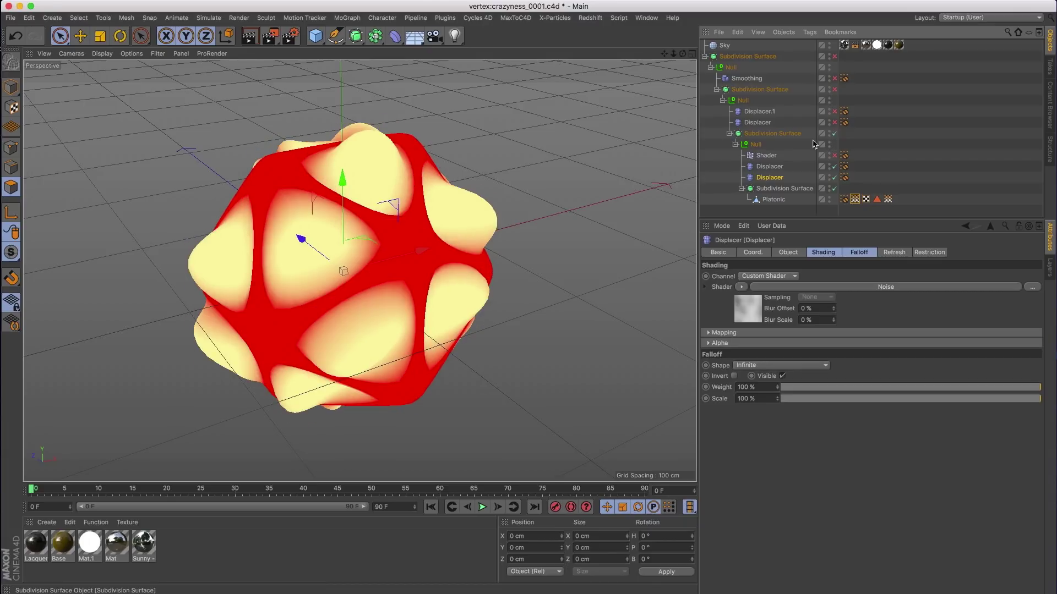
Enable Displacer and Displacer.1 in the outer null and play the animation with the Displacer's Noise shader open
click(758, 122)
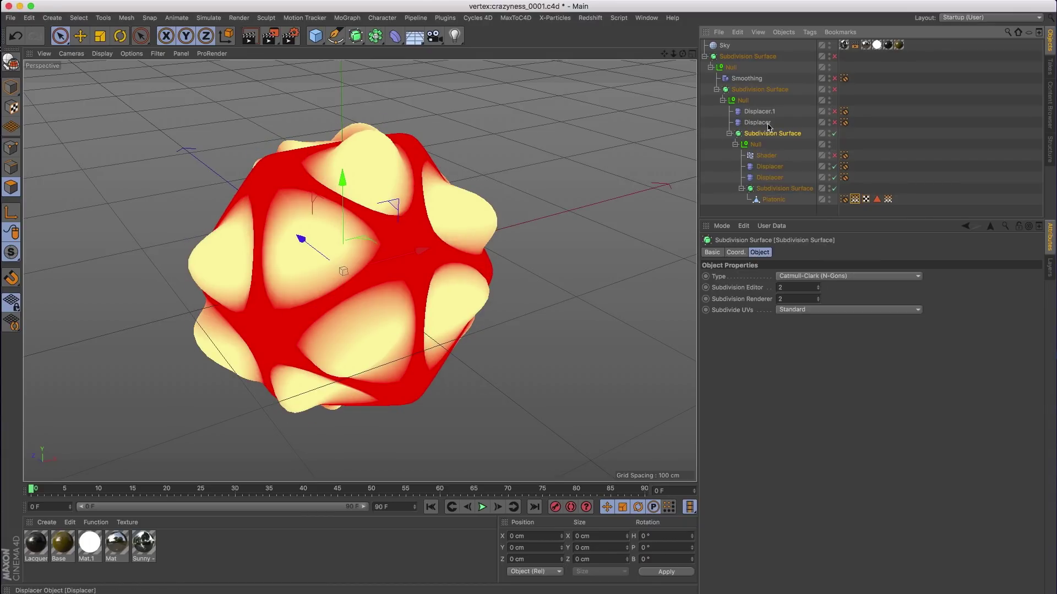
click(835, 122)
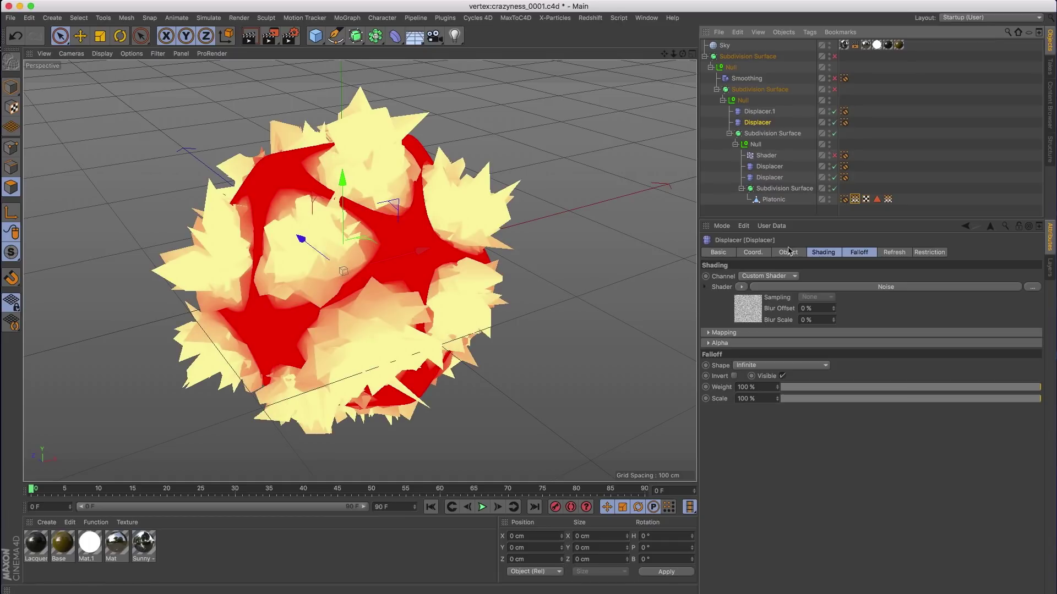
click(744, 317)
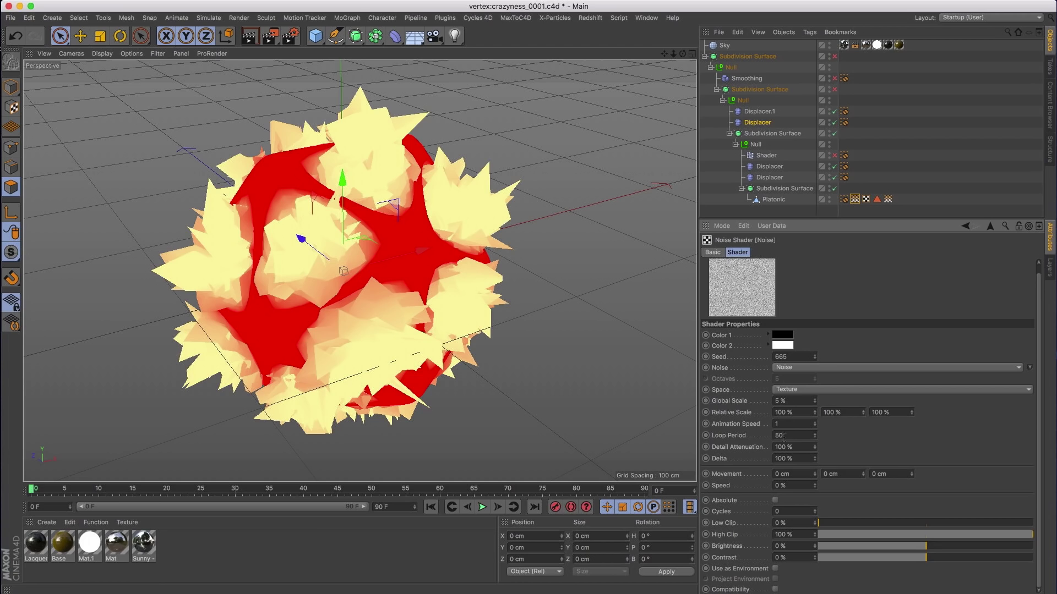
click(483, 507)
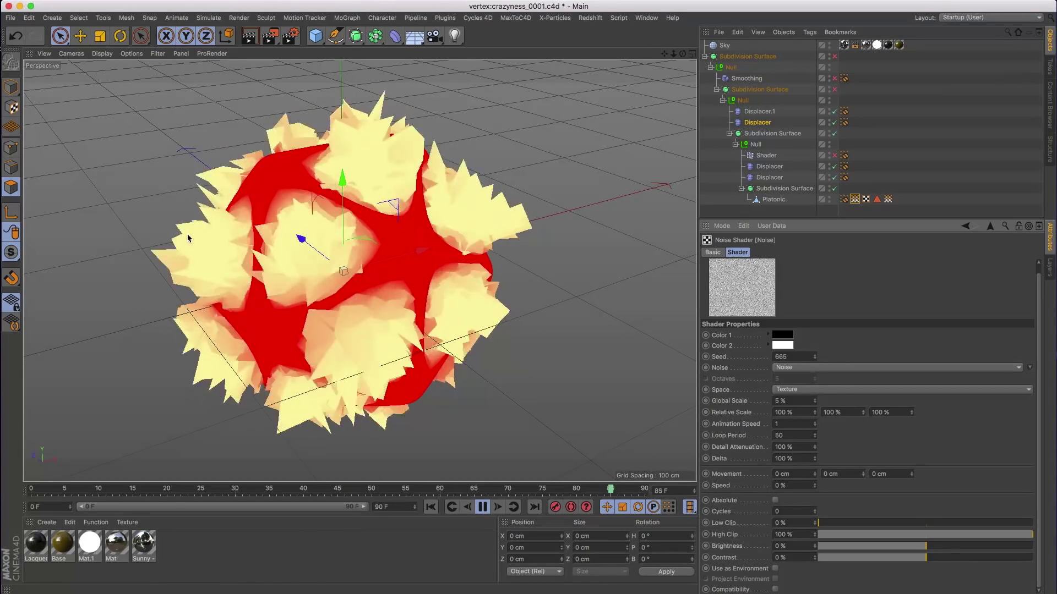
Stop the playback, enable the Subdivision Surface around the outer Displacer null, and briefly toggle the outermost Subdivision Surface on and off
key(F8)
click(798, 97)
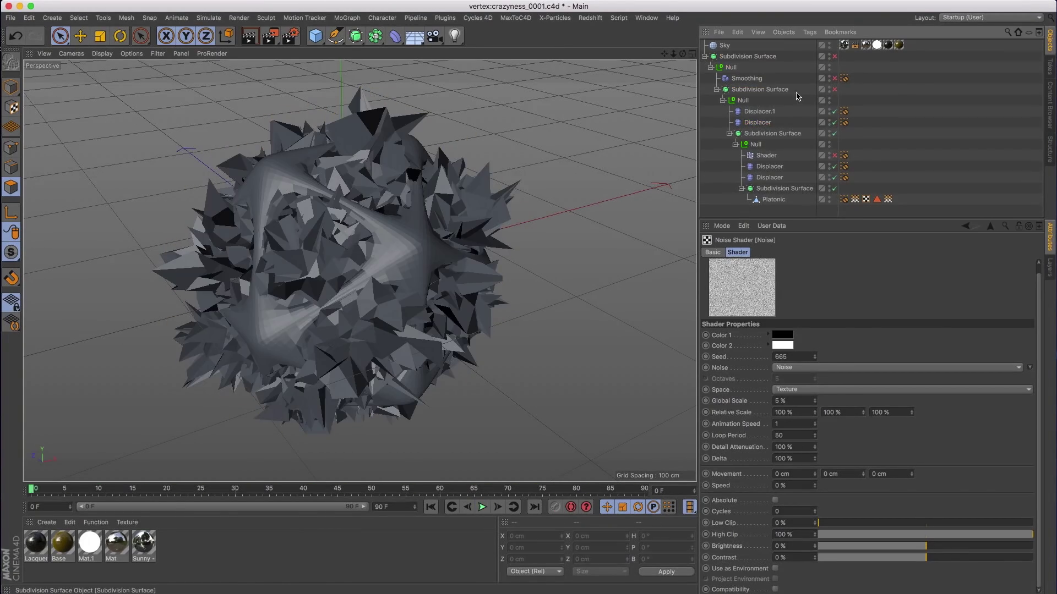
click(834, 89)
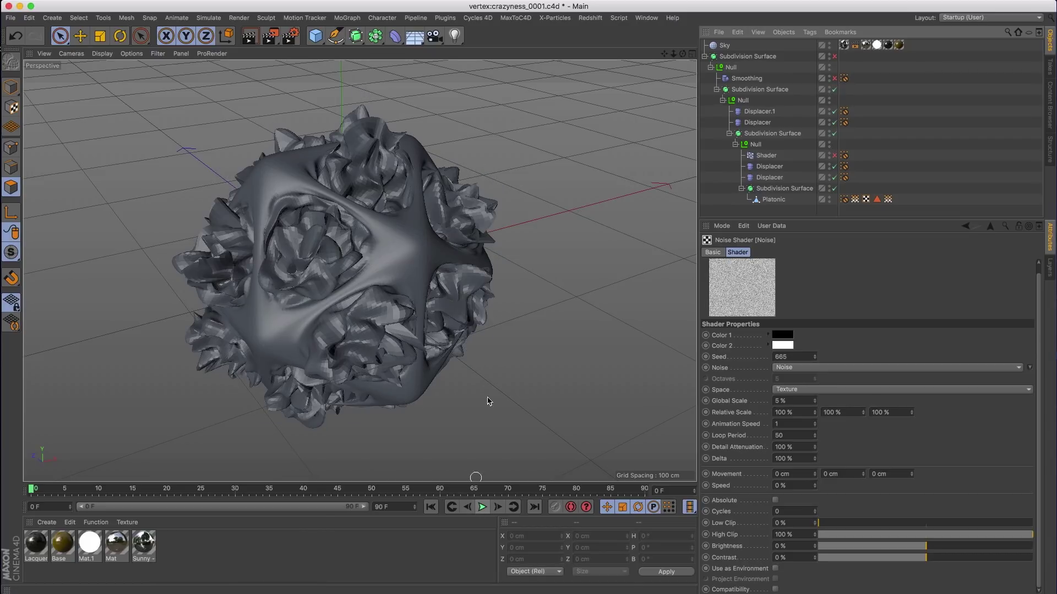
click(835, 57)
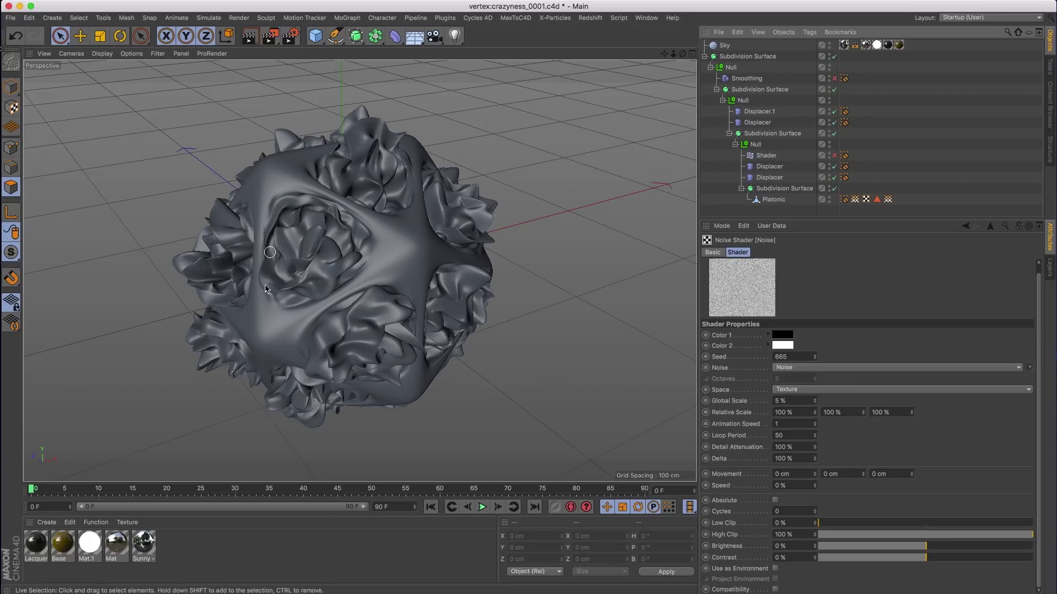
click(835, 57)
Preview the Platonic with its two materials by playing the animation, rendering the view at frame 7 and resuming playback
click(482, 507)
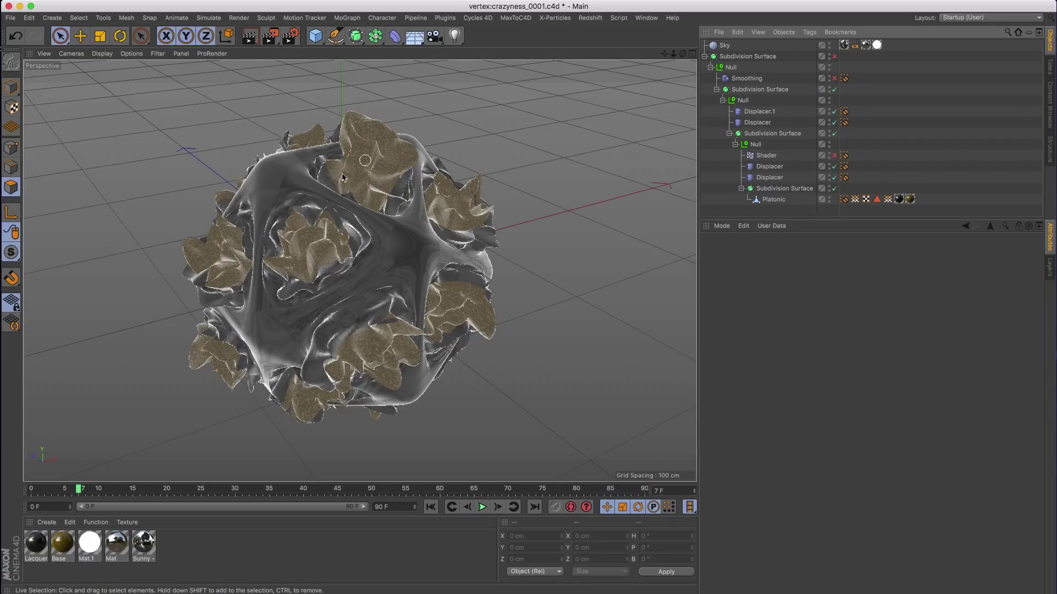
key(ctrl+r)
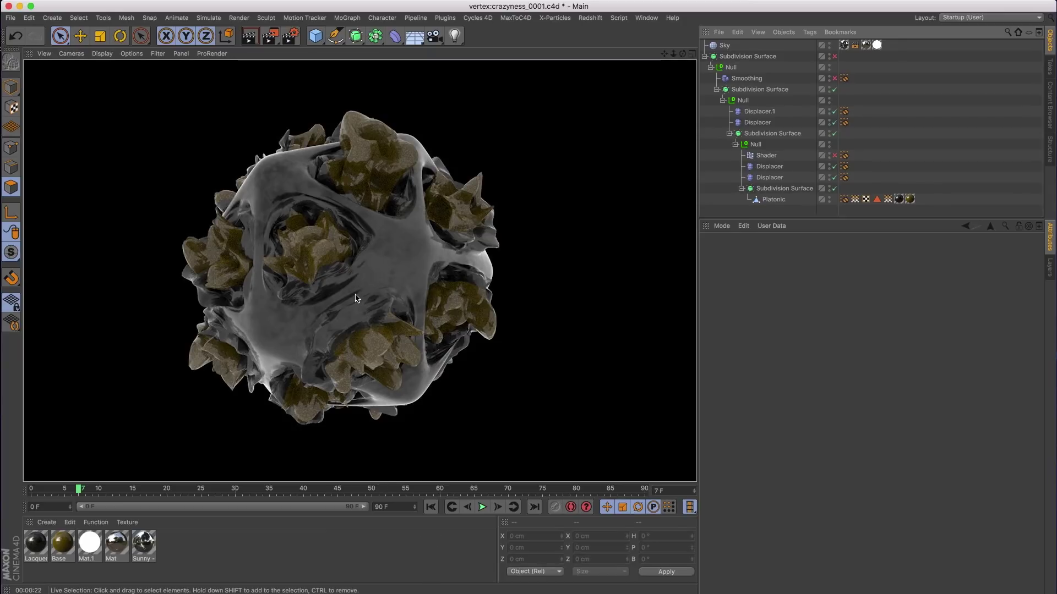
key(F8)
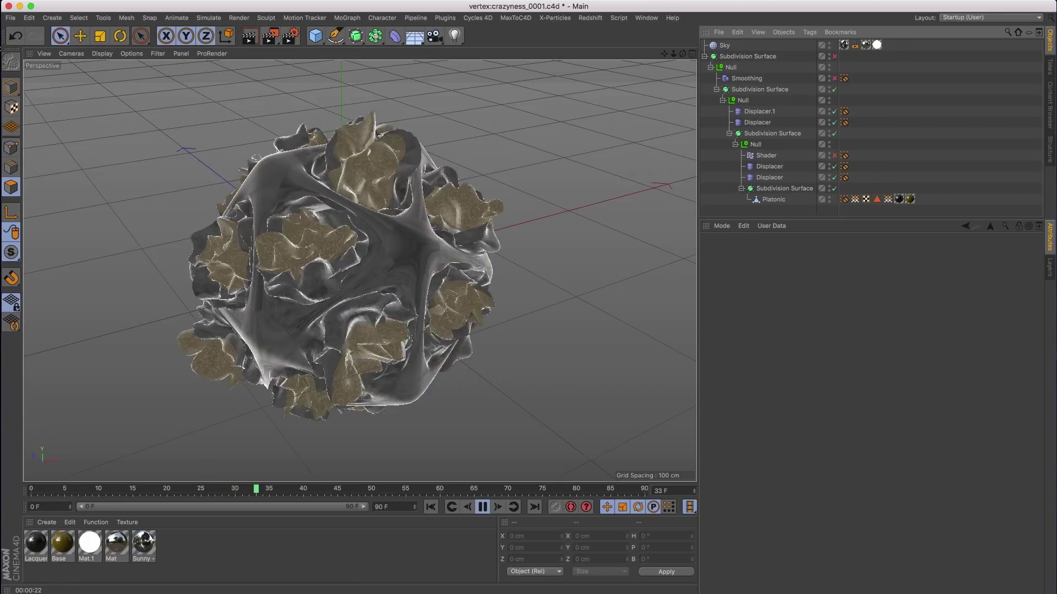